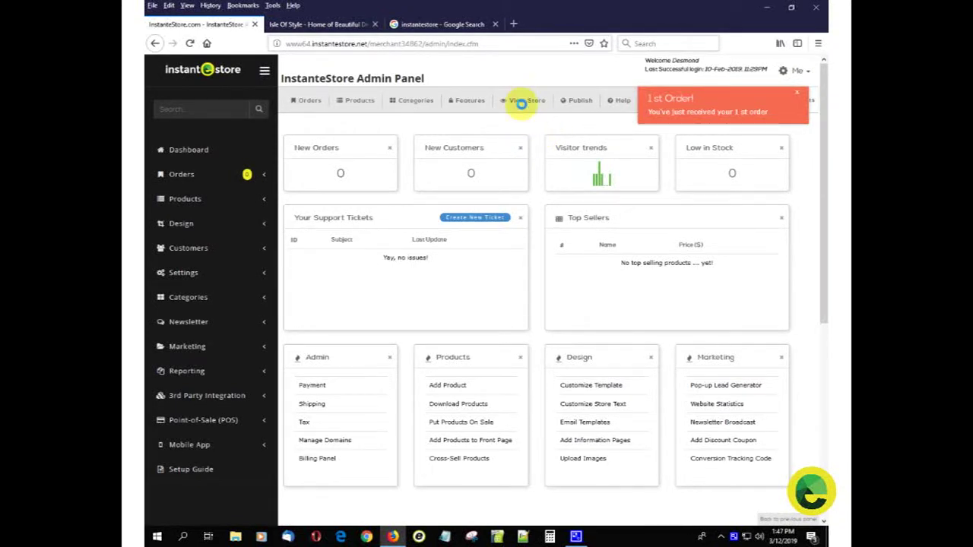
- Open the storefront in the design editor, start a new information page and dismiss the design mode notice
{"action": "left_click", "coordinate": [521, 100]}
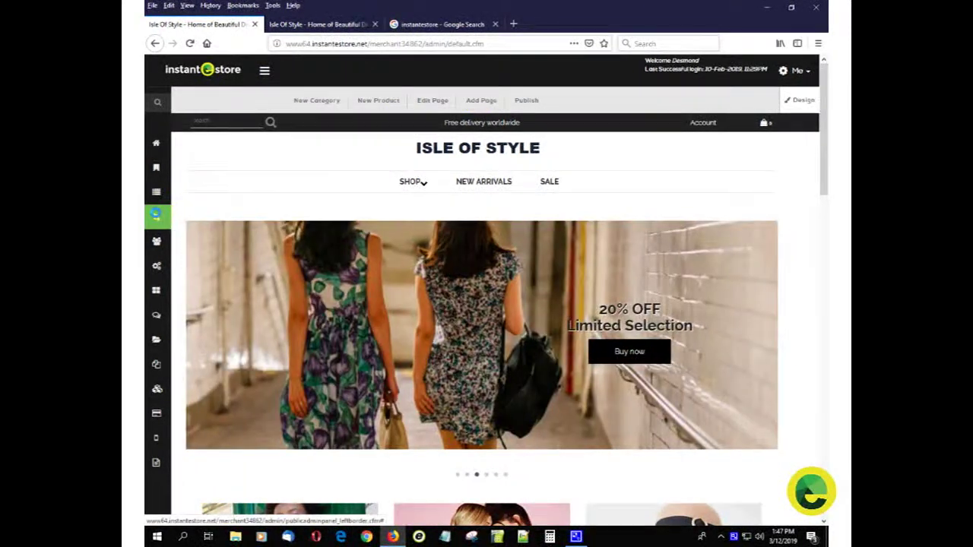
{"action": "mouse_move", "coordinate": [156, 215]}
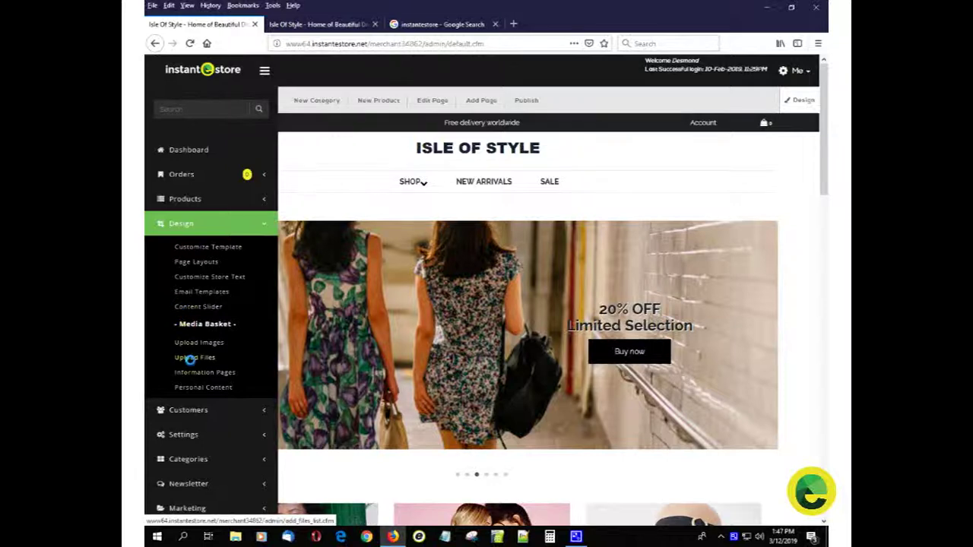
{"action": "left_click", "coordinate": [190, 371]}
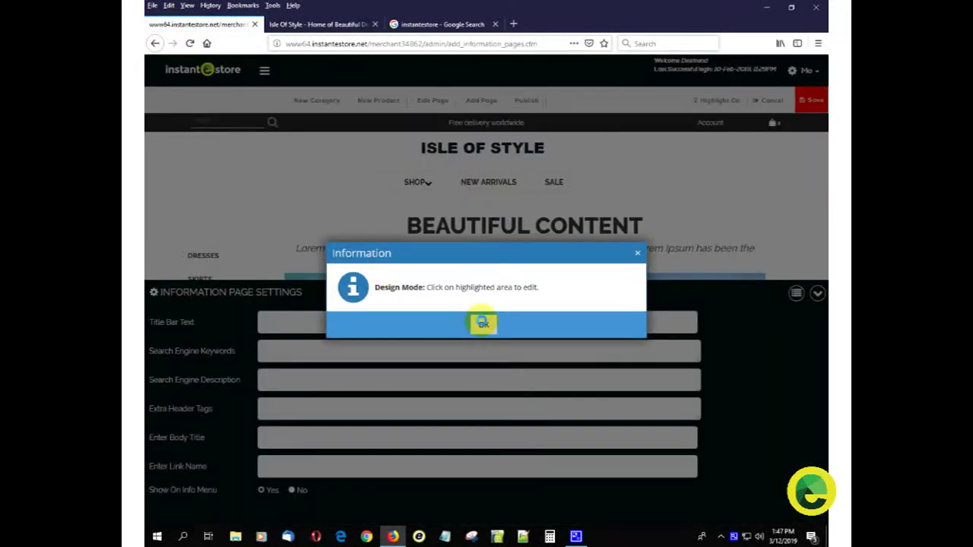
{"action": "left_click", "coordinate": [483, 324]}
{"action": "mouse_move", "coordinate": [441, 342]}
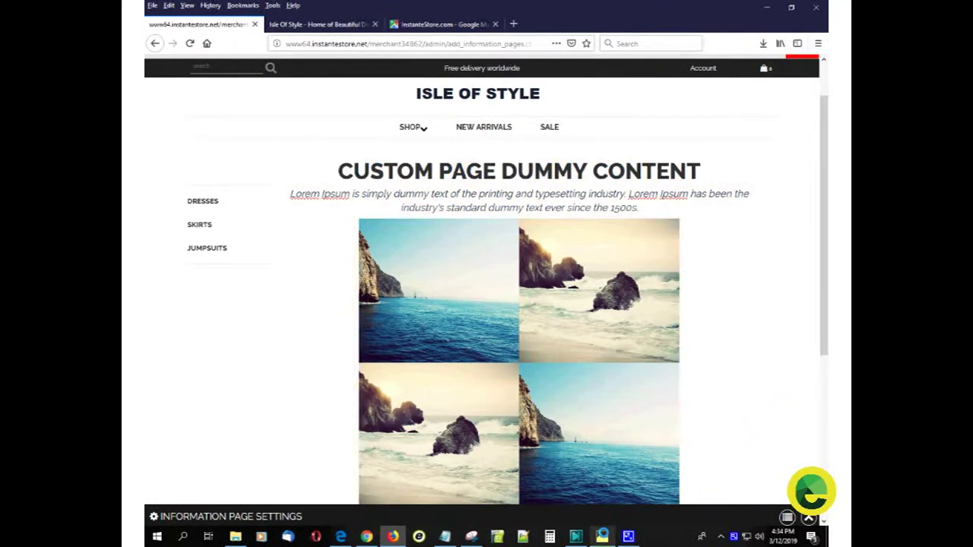
- Delete the Captain Marvel content block with its four seaside images from the information page
{"action": "left_click", "coordinate": [602, 536]}
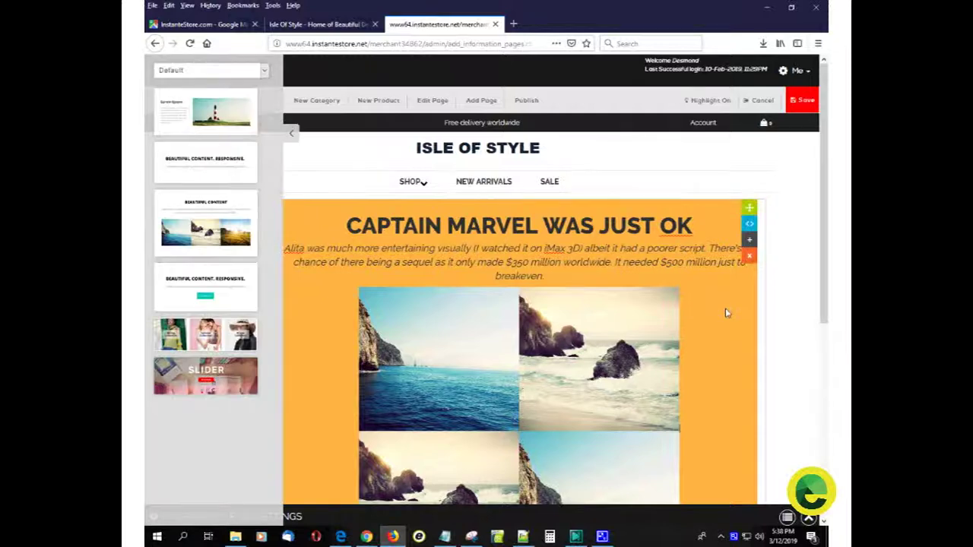
{"action": "left_click", "coordinate": [750, 257]}
{"action": "left_click", "coordinate": [525, 293]}
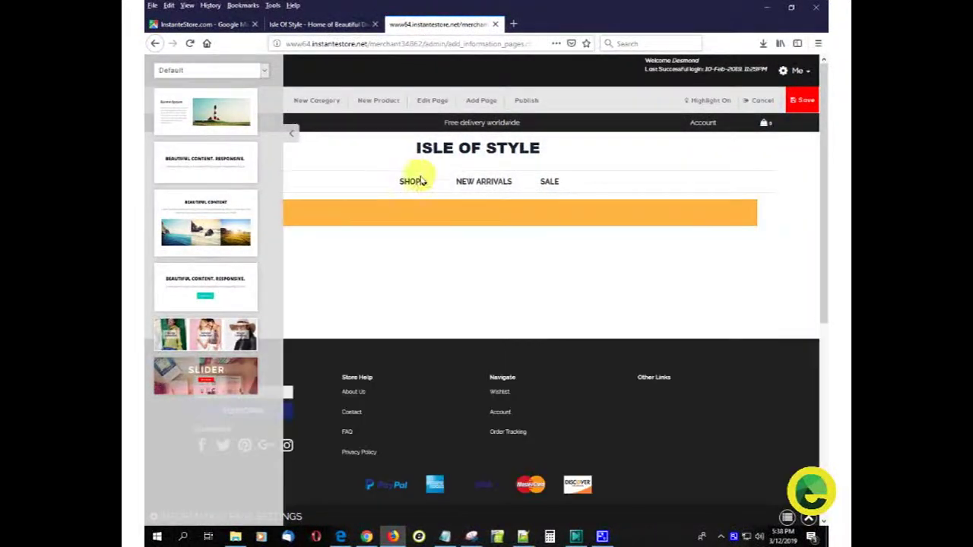
- Show all content snippets and add the text block with the lighthouse image to the empty page area
{"action": "left_click", "coordinate": [263, 72]}
{"action": "left_click", "coordinate": [219, 96]}
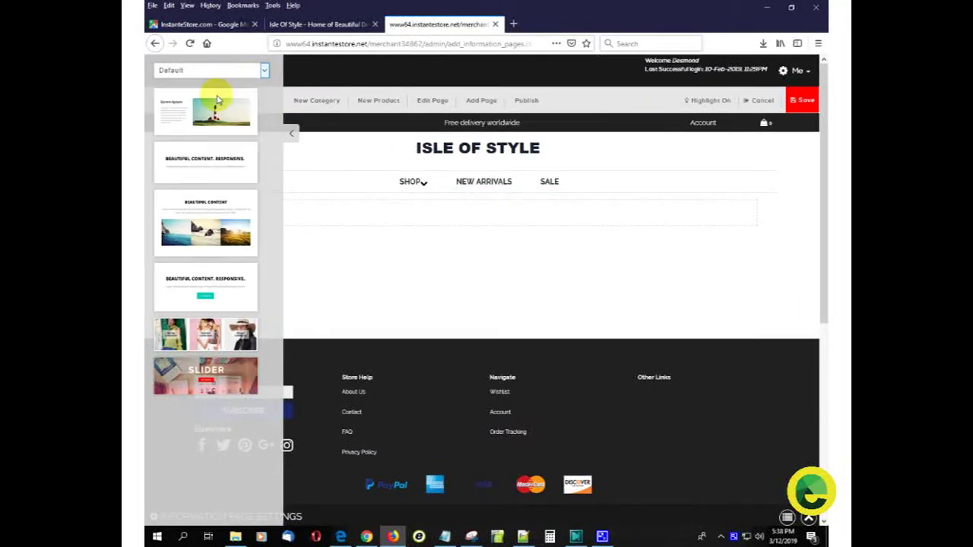
{"action": "scroll", "coordinate": [228, 156], "scroll_direction": "down", "scroll_amount": 4}
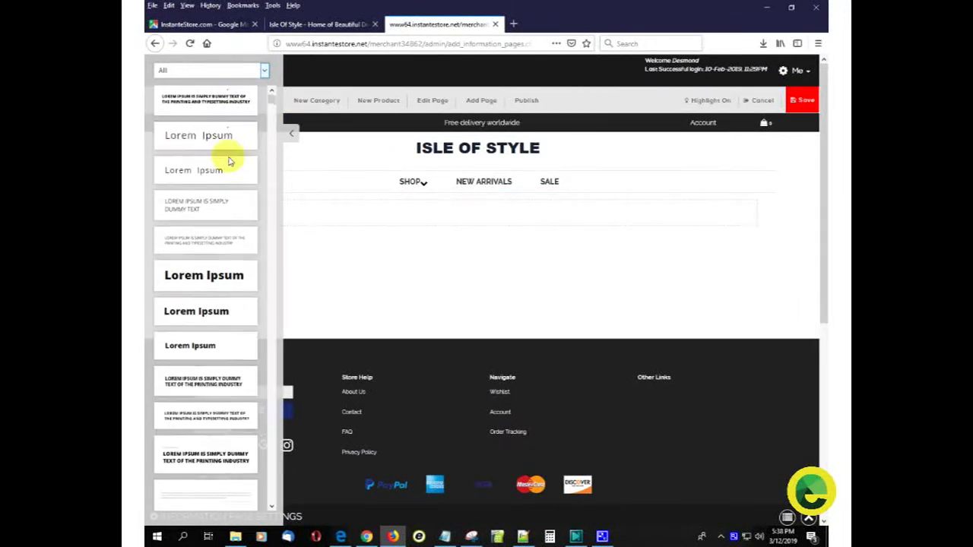
{"action": "scroll", "coordinate": [227, 182], "scroll_direction": "down", "scroll_amount": 3}
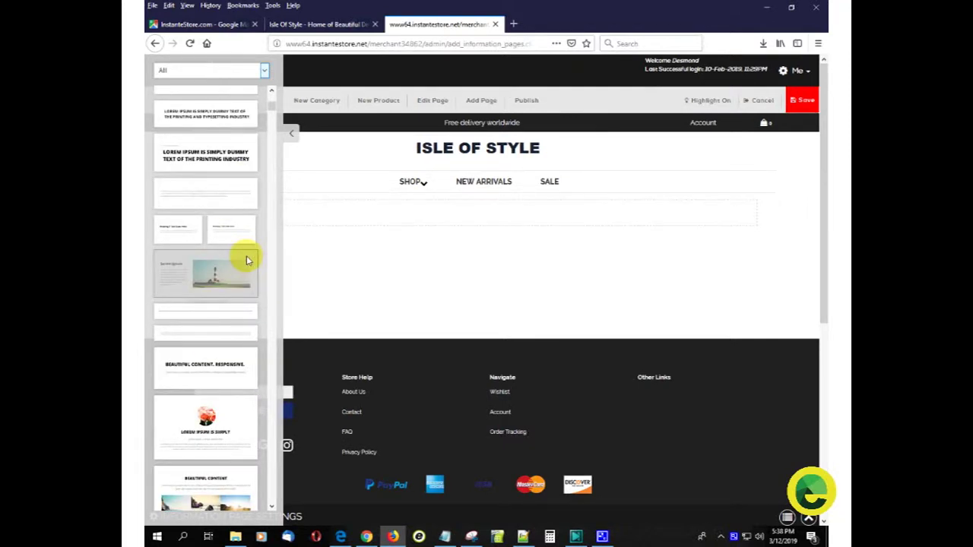
{"action": "left_click_drag", "start_coordinate": [245, 260], "coordinate": [382, 216]}
- Add the map snippet with the Get in Touch contact details below the lighthouse block and collapse the snippet list
{"action": "scroll", "coordinate": [243, 335], "scroll_direction": "down", "scroll_amount": 5}
{"action": "scroll", "coordinate": [243, 335], "scroll_direction": "down", "scroll_amount": 10}
{"action": "scroll", "coordinate": [238, 331], "scroll_direction": "down", "scroll_amount": 10}
{"action": "scroll", "coordinate": [237, 334], "scroll_direction": "down", "scroll_amount": 8}
{"action": "left_click_drag", "start_coordinate": [235, 357], "coordinate": [362, 363]}
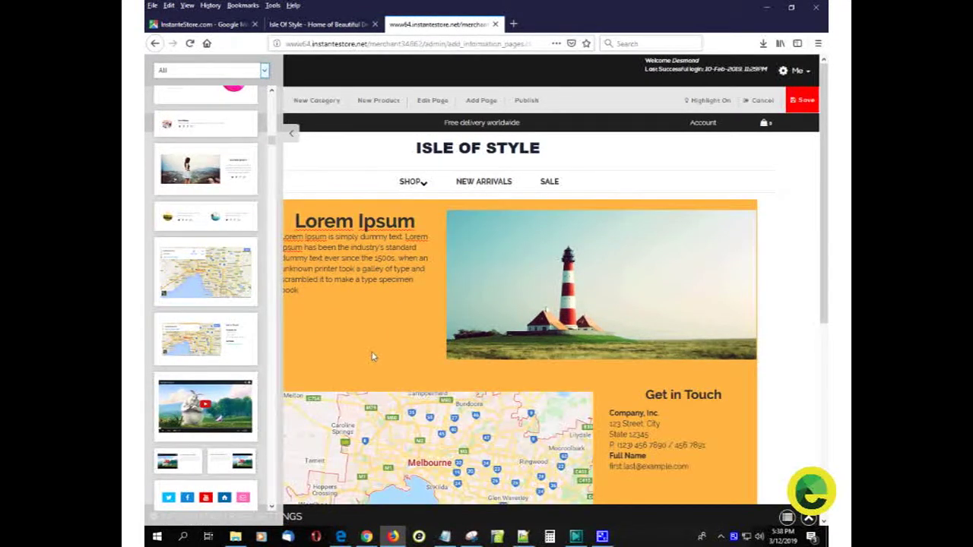
{"action": "scroll", "coordinate": [373, 354], "scroll_direction": "down", "scroll_amount": 1}
{"action": "left_click", "coordinate": [291, 133]}
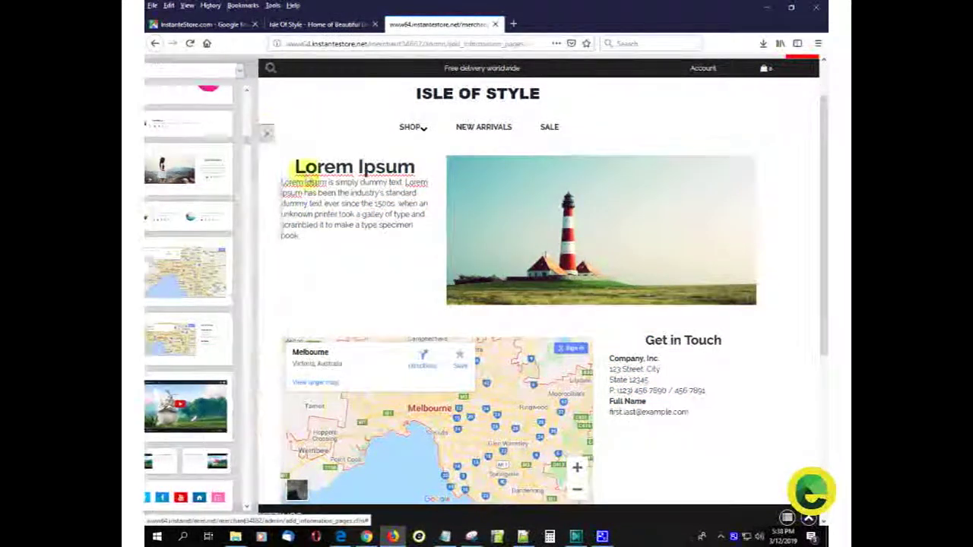
{"action": "scroll", "coordinate": [354, 284], "scroll_direction": "down", "scroll_amount": 3}
{"action": "scroll", "coordinate": [354, 283], "scroll_direction": "up", "scroll_amount": 2}
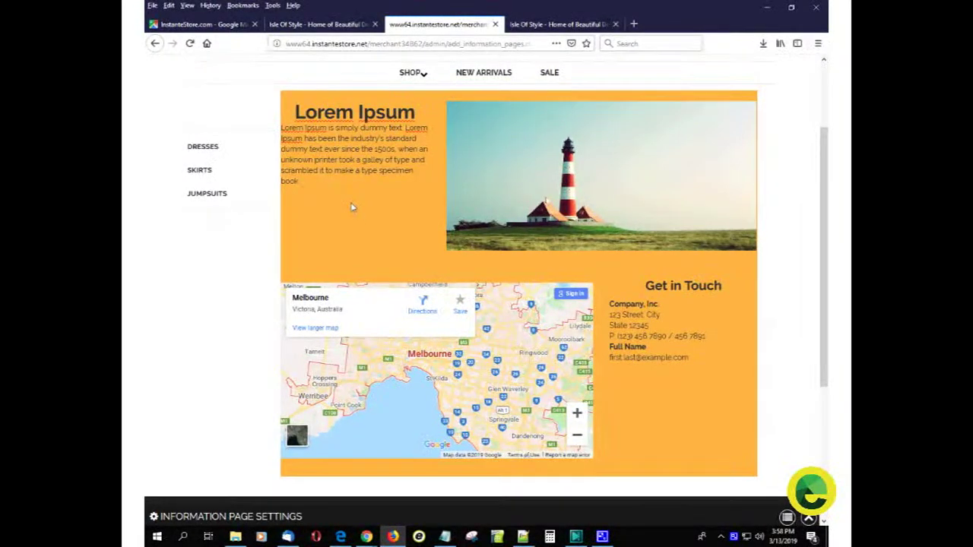
- Replace the Lorem Ipsum heading with the Notepad title, corrected to read "Isle of Style Flagship Store - Penang, Malaysia"
{"action": "left_click", "coordinate": [445, 537]}
{"action": "left_click", "coordinate": [521, 261]}
{"action": "left_click_drag", "start_coordinate": [554, 261], "coordinate": [332, 261]}
{"action": "key", "text": "ctrl+c"}
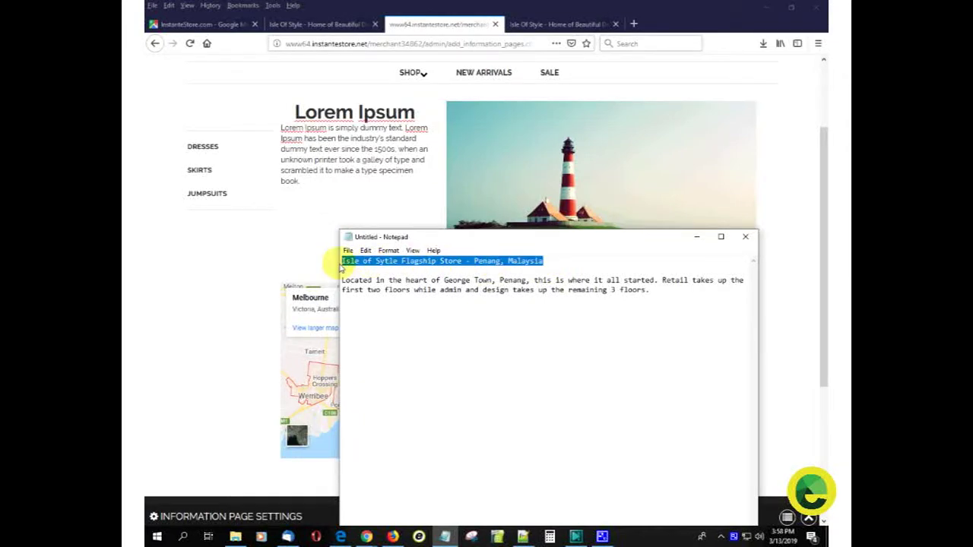
{"action": "left_click", "coordinate": [412, 117]}
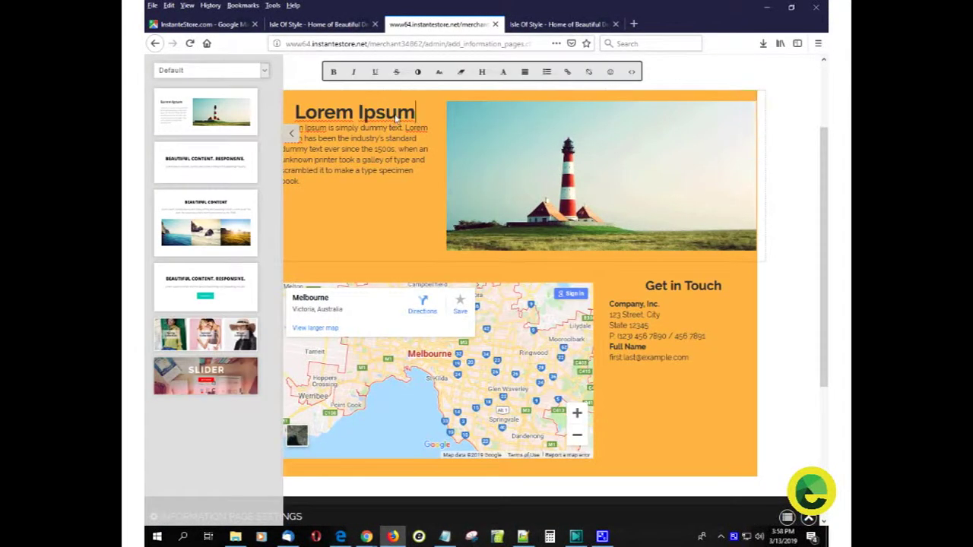
{"action": "key", "text": "ctrl+v"}
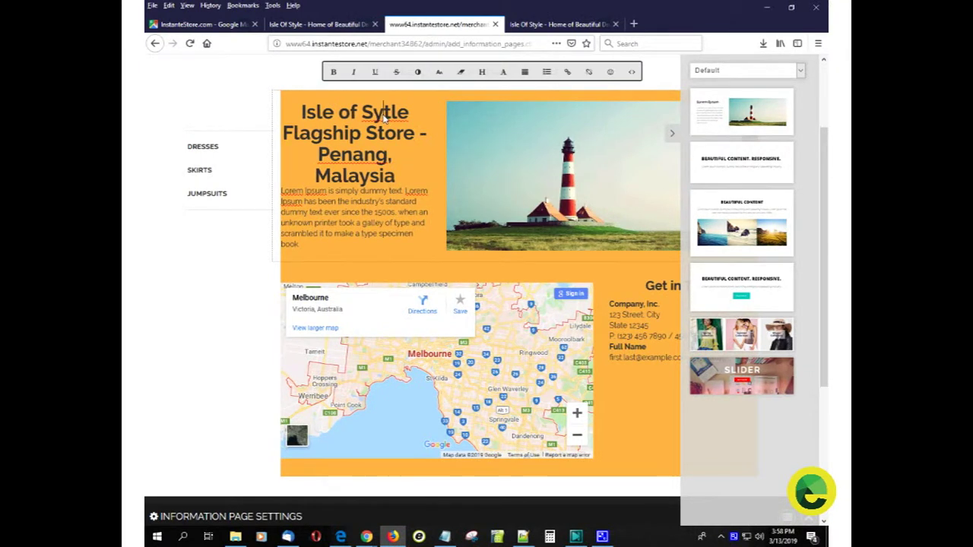
{"action": "type", "text": "y"}
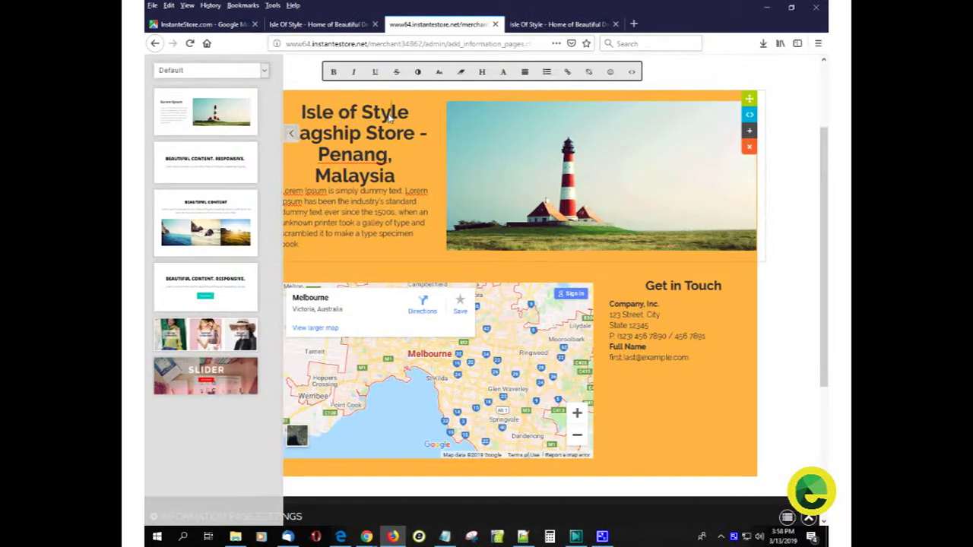
- Set the font size of the whole flagship store heading to 18 px
{"action": "left_click_drag", "start_coordinate": [401, 180], "coordinate": [344, 154]}
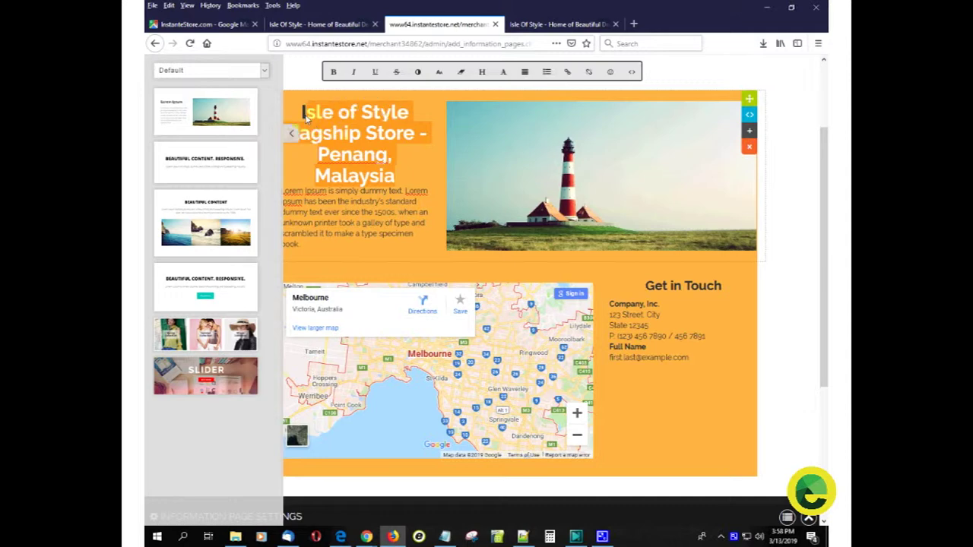
{"action": "left_click", "coordinate": [439, 72]}
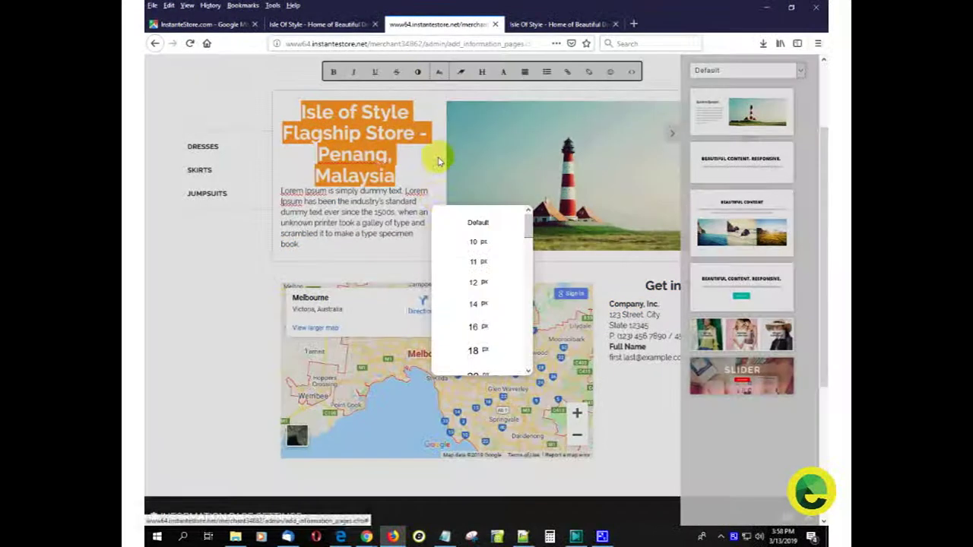
{"action": "left_click", "coordinate": [474, 350]}
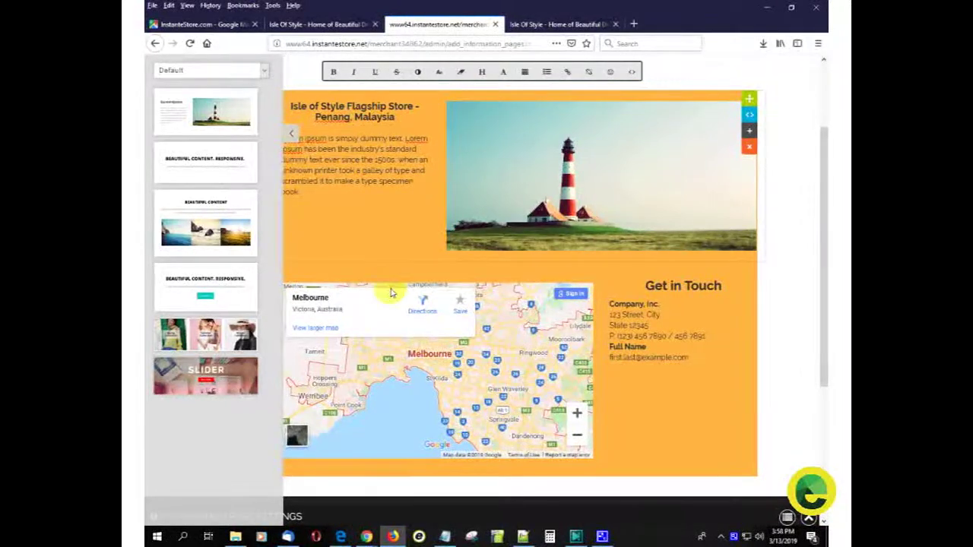
- Replace the dummy paragraph under the heading with the Notepad text beginning "Located in the heart of George Town, Penang"
{"action": "left_click", "coordinate": [445, 534]}
{"action": "left_click_drag", "start_coordinate": [651, 292], "coordinate": [343, 283]}
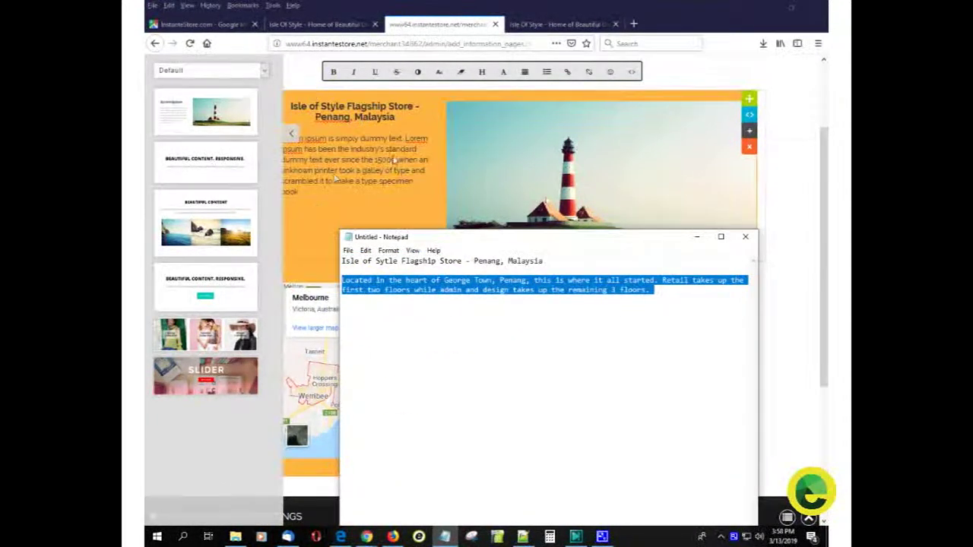
{"action": "left_click", "coordinate": [301, 199]}
{"action": "left_click_drag", "start_coordinate": [314, 195], "coordinate": [265, 141]}
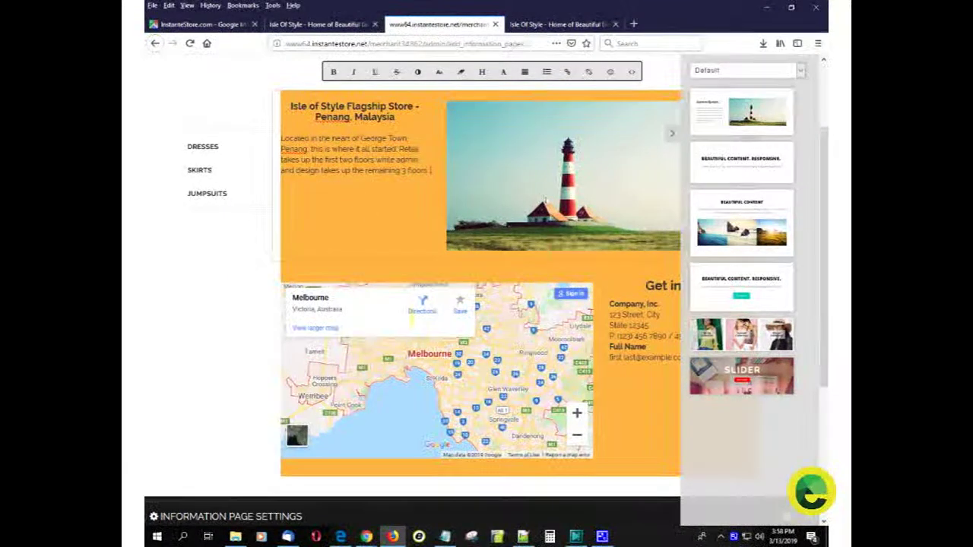
{"action": "left_click", "coordinate": [445, 537]}
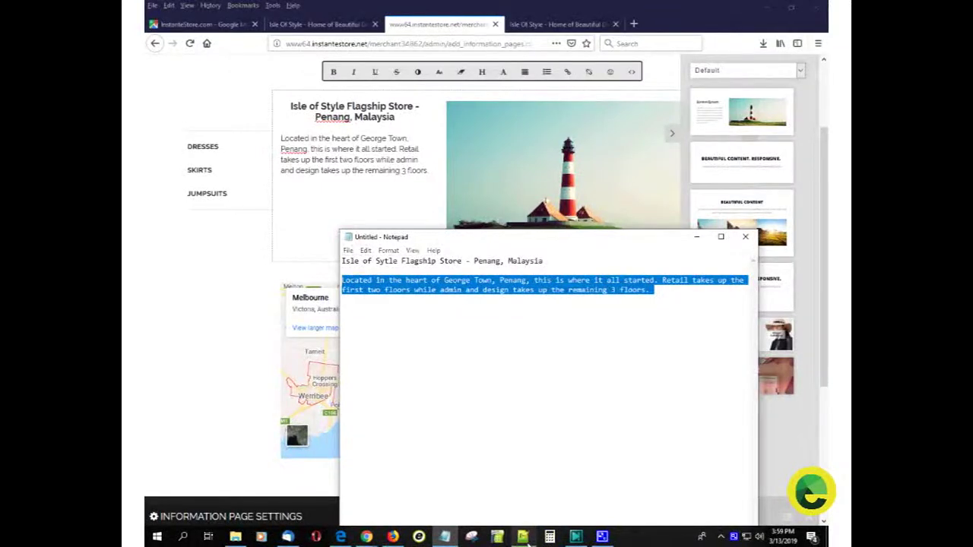
{"action": "left_click", "coordinate": [523, 536]}
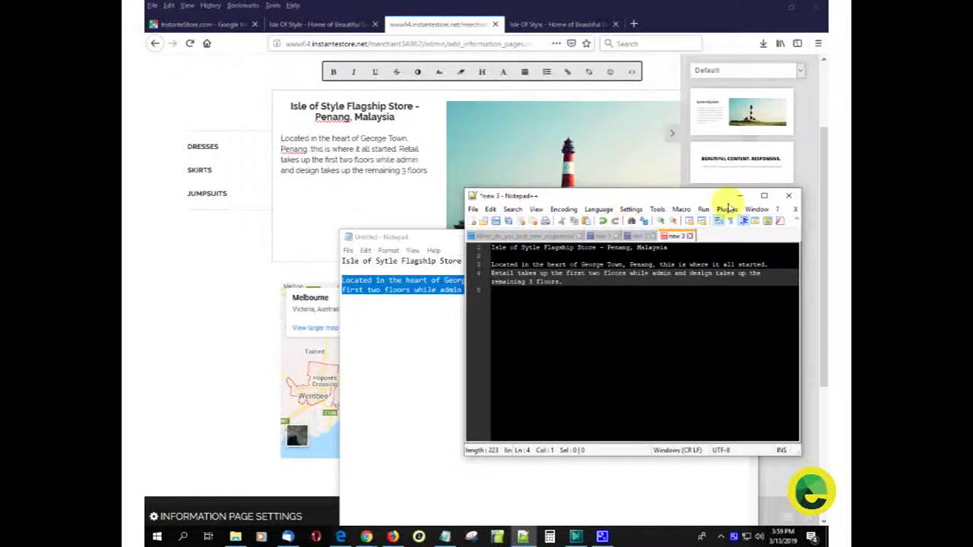
{"action": "left_click", "coordinate": [737, 198]}
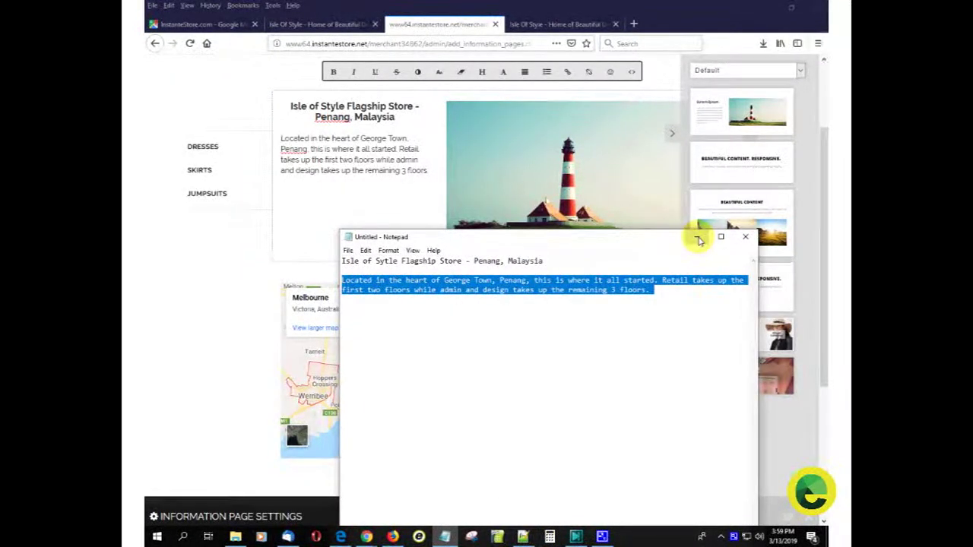
{"action": "left_click", "coordinate": [699, 241]}
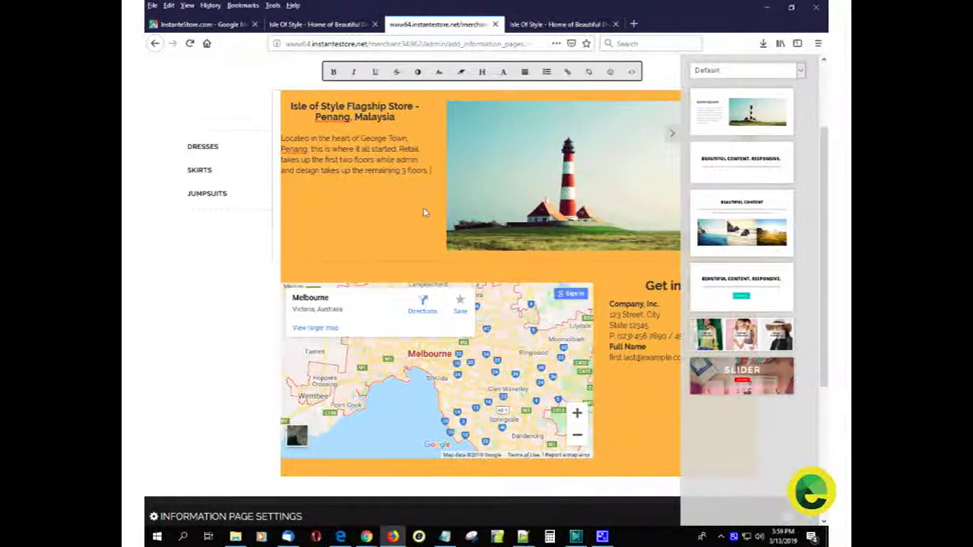
- Replace the lighthouse image by uploading moscow-city_v2.jpg from the Custom_page folder
{"action": "mouse_move", "coordinate": [552, 200]}
{"action": "left_click", "coordinate": [501, 205]}
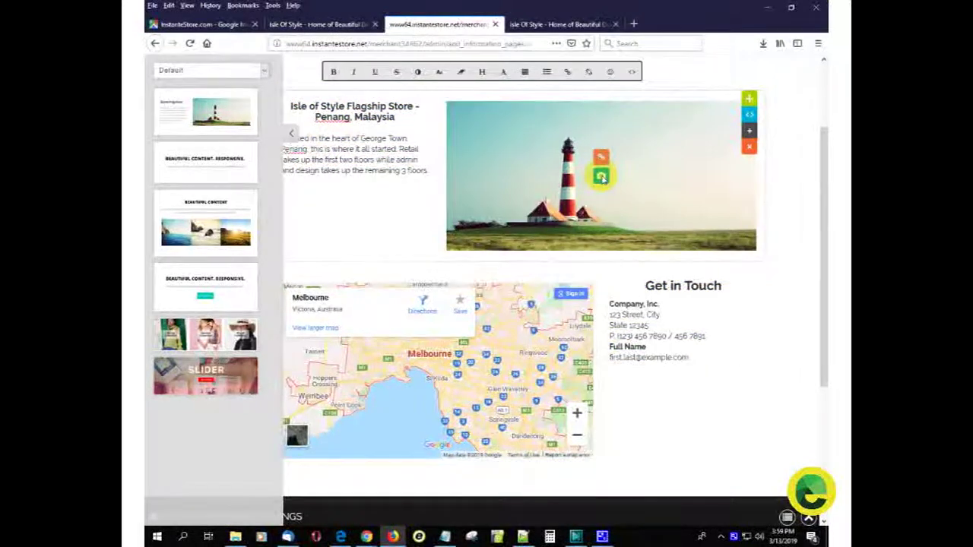
{"action": "left_click", "coordinate": [601, 177]}
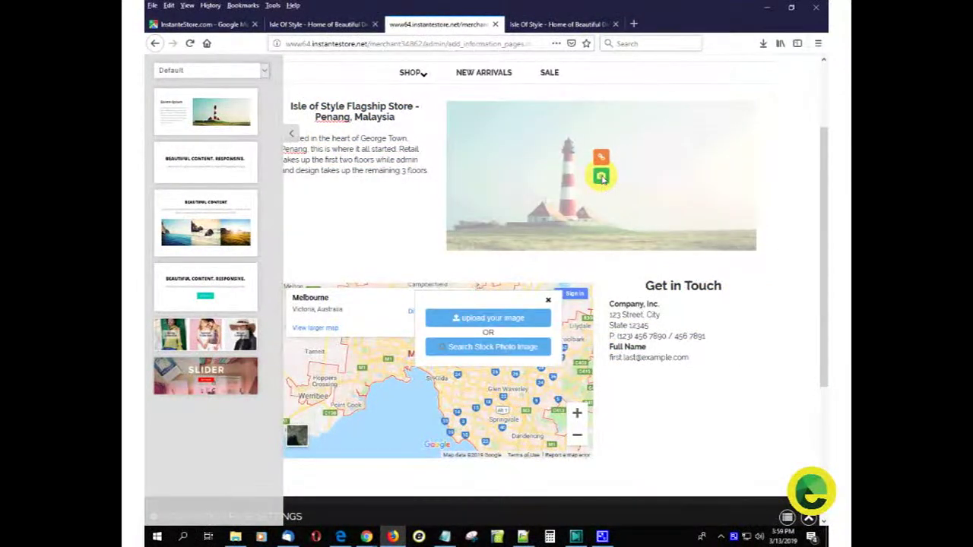
{"action": "left_click", "coordinate": [490, 318]}
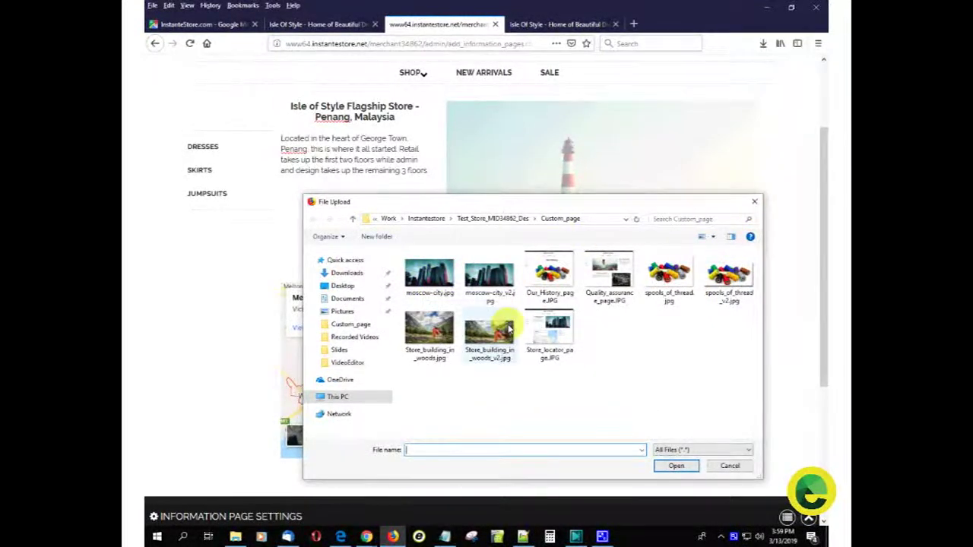
{"action": "double_click", "coordinate": [488, 276]}
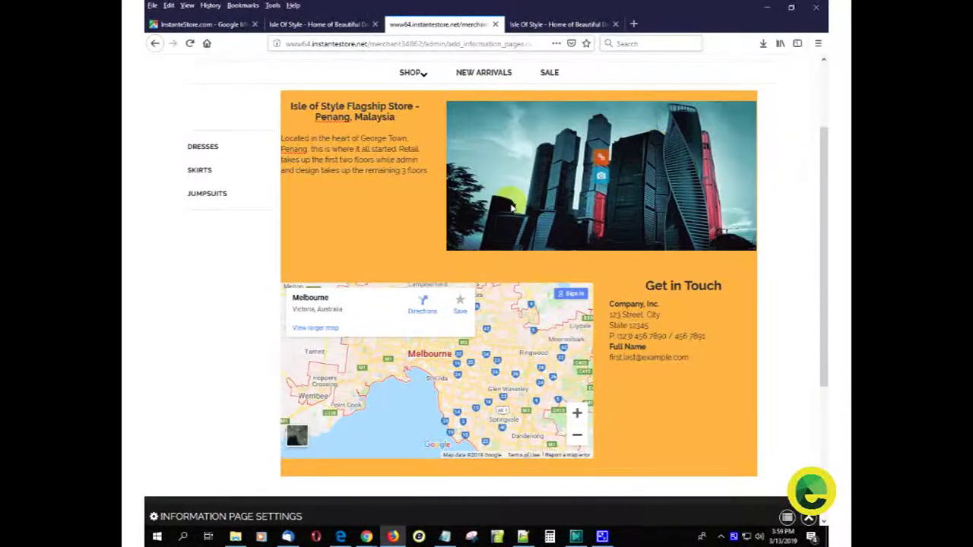
{"action": "left_click", "coordinate": [511, 206]}
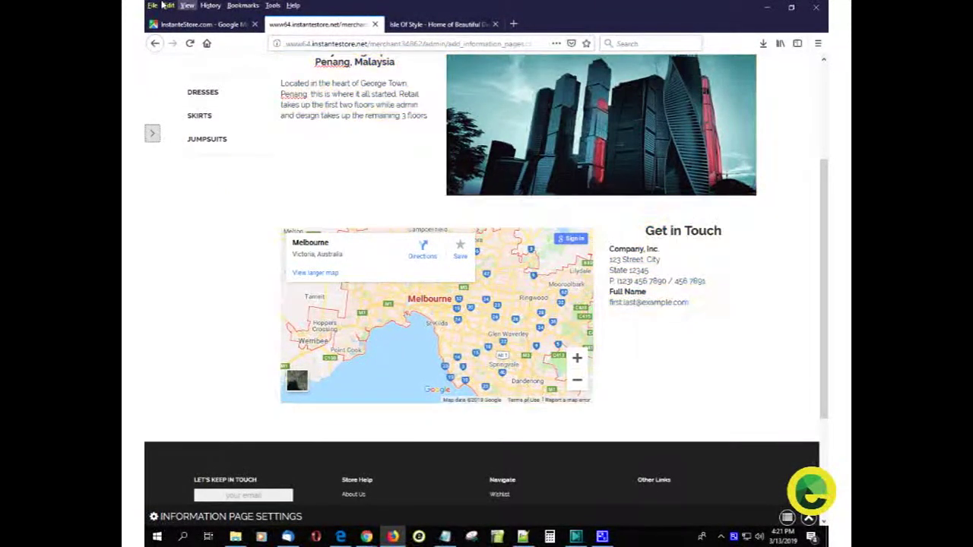
- Copy the medium map embed HTML for InstanteStore.com from Google Maps, check the code in Notepad and return to the page editor
{"action": "left_click", "coordinate": [192, 24]}
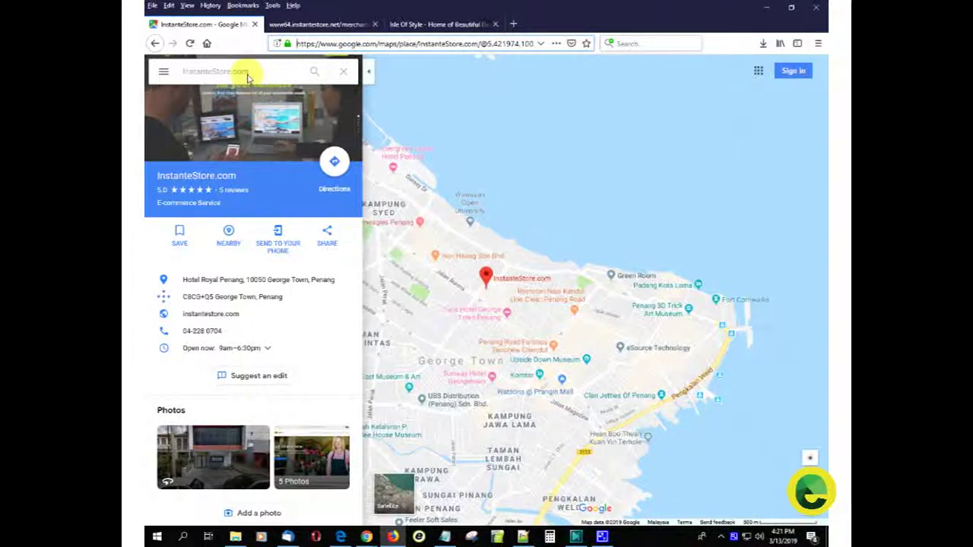
{"action": "left_click", "coordinate": [327, 241]}
{"action": "left_click", "coordinate": [464, 222]}
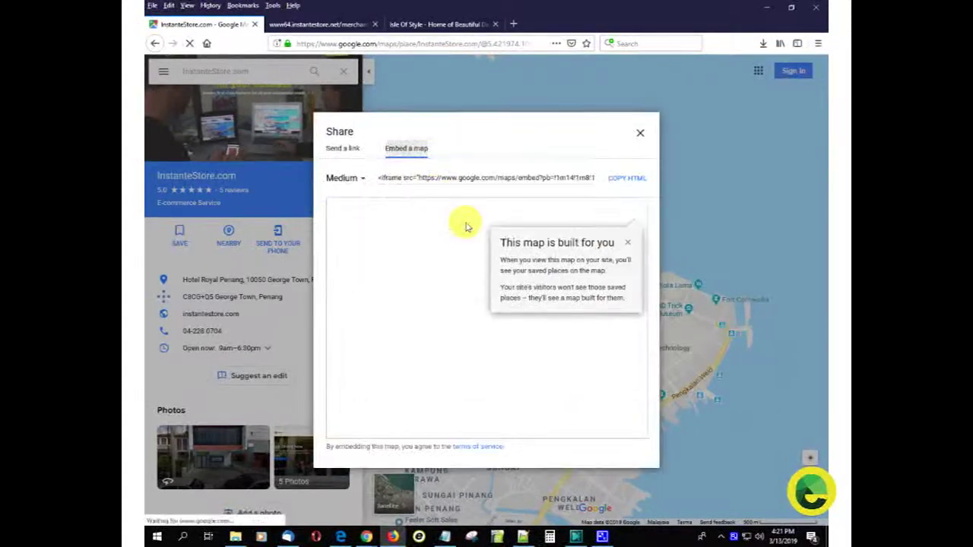
{"action": "left_click", "coordinate": [633, 180]}
{"action": "left_click", "coordinate": [640, 132]}
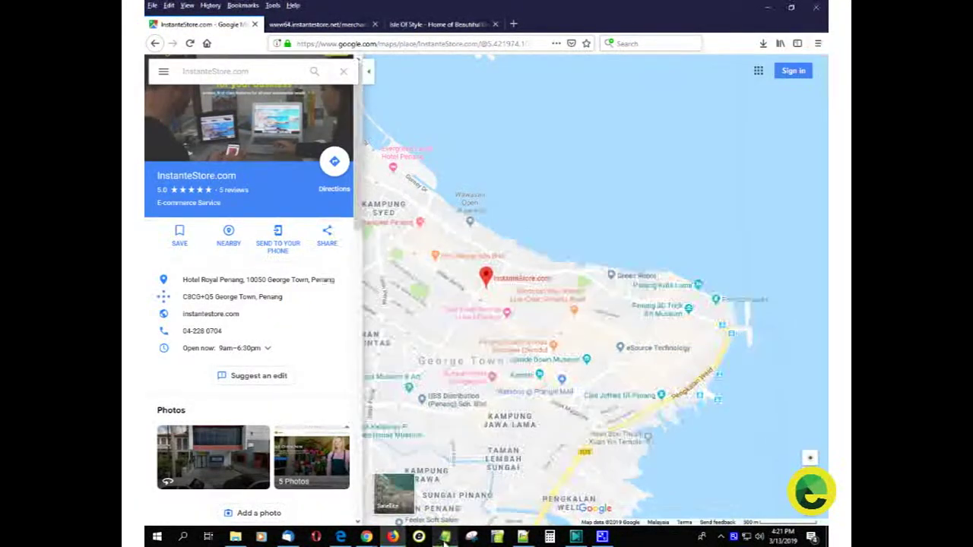
{"action": "left_click", "coordinate": [445, 537]}
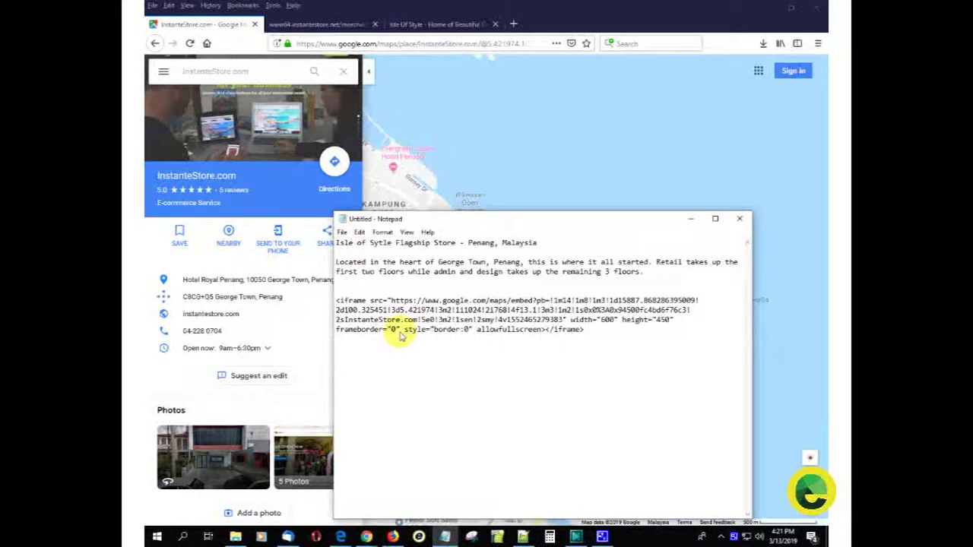
{"action": "left_click", "coordinate": [339, 24]}
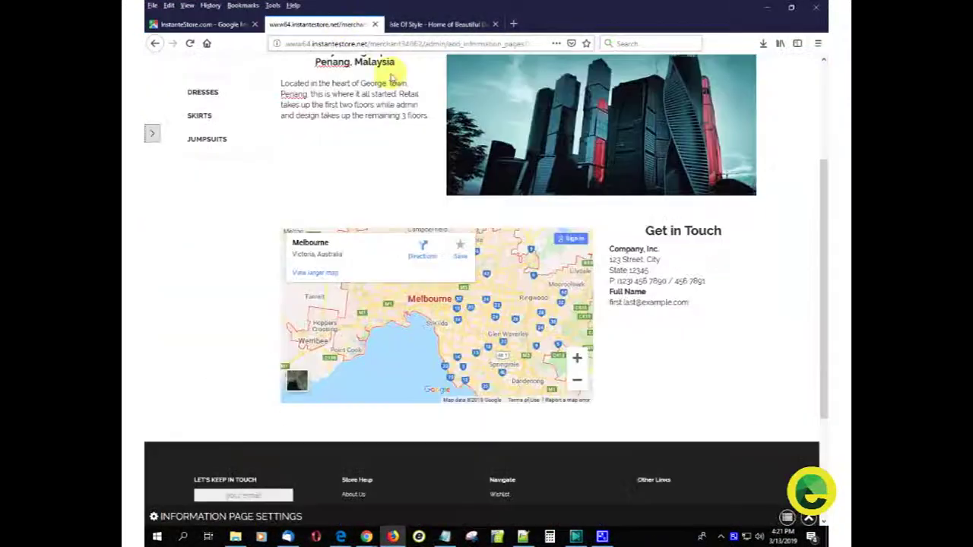
- Duplicate the Melbourne map and Get in Touch block
{"action": "left_click", "coordinate": [427, 336]}
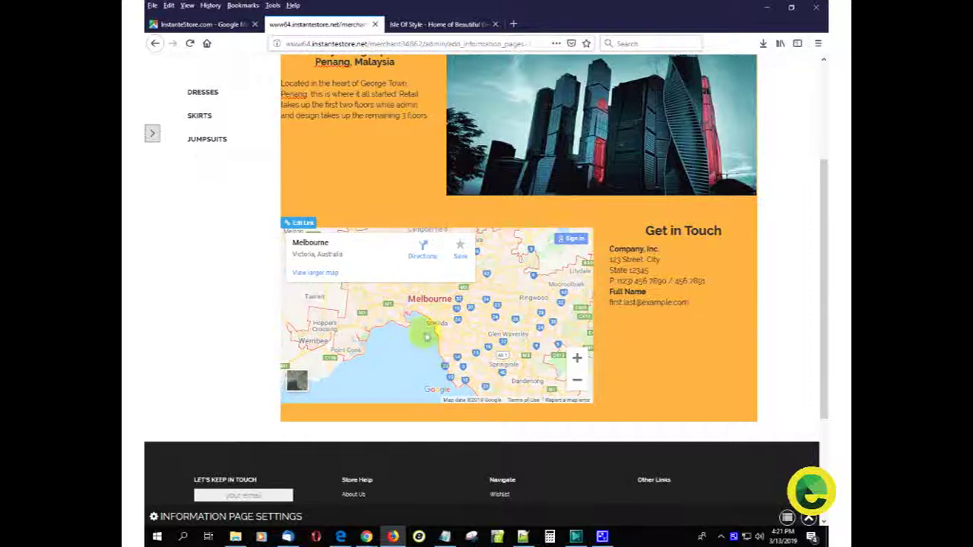
{"action": "left_click", "coordinate": [646, 350]}
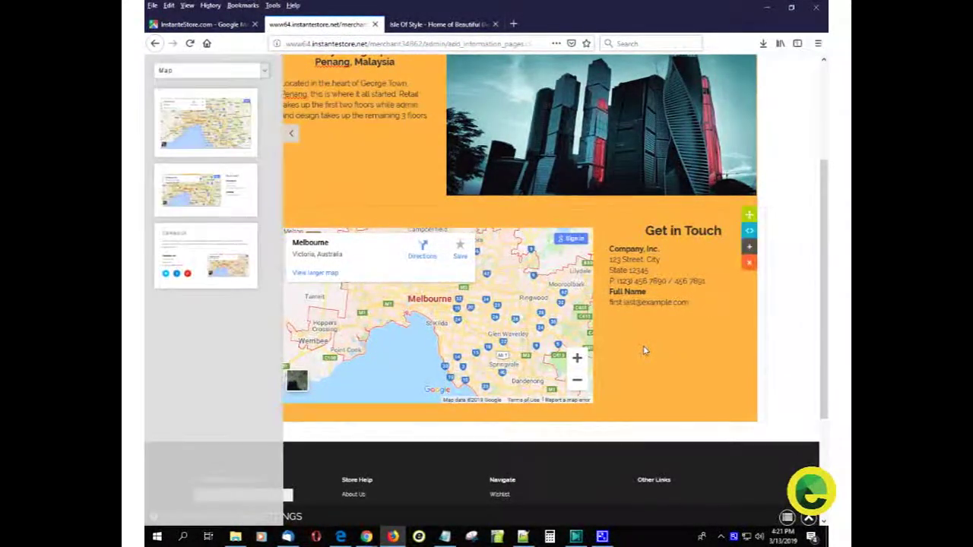
{"action": "left_click", "coordinate": [750, 247]}
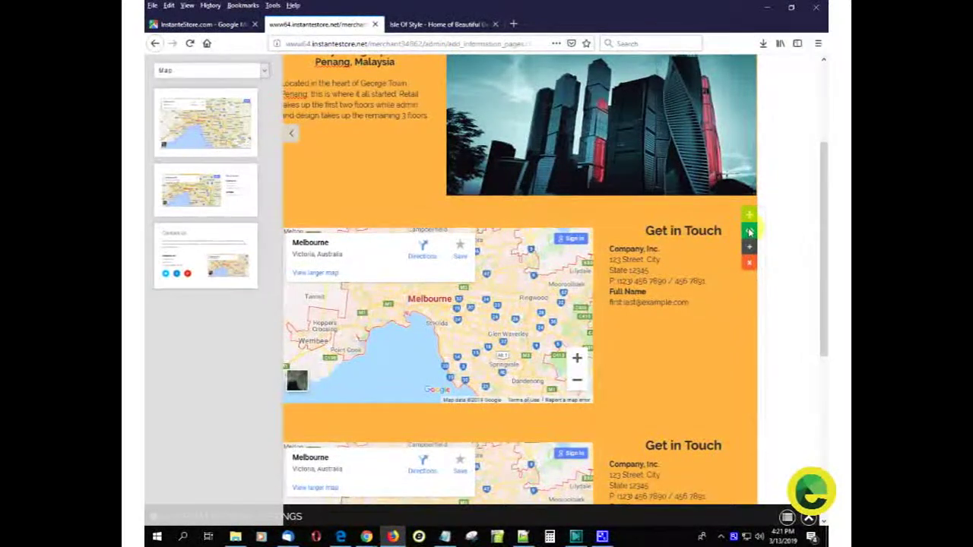
- Open the upper map block's HTML and copy its Melbourne iframe code into Notepad below the Google embed code
{"action": "left_click", "coordinate": [749, 231]}
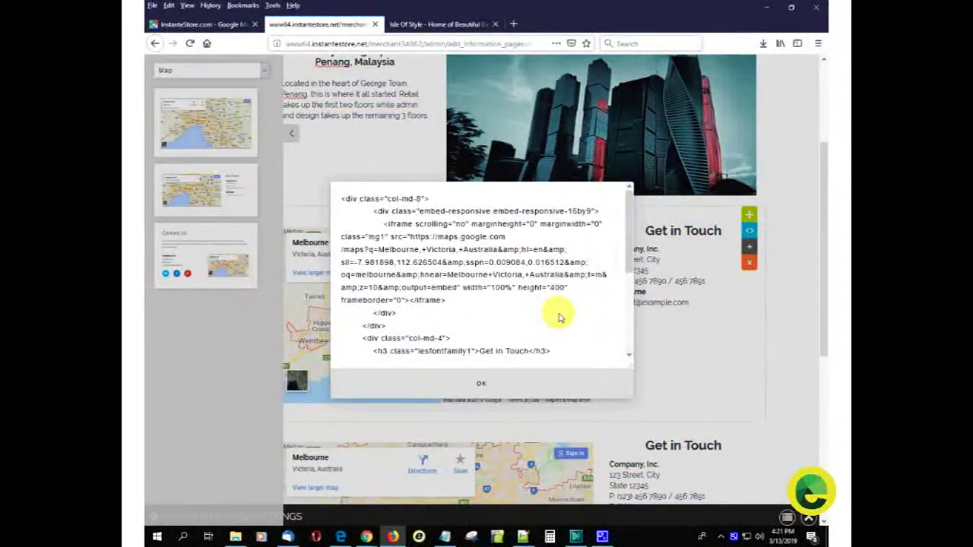
{"action": "left_click_drag", "start_coordinate": [451, 304], "coordinate": [395, 248]}
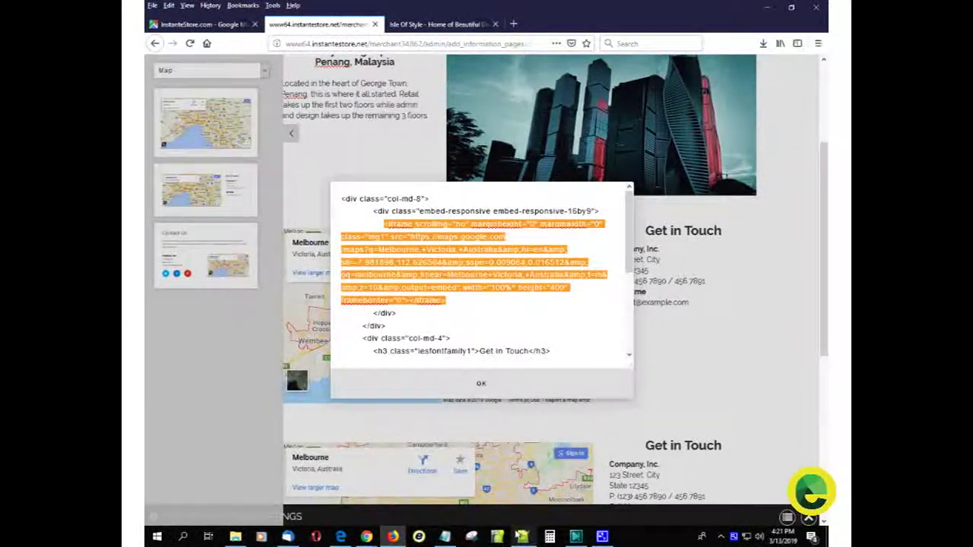
{"action": "left_click", "coordinate": [445, 536]}
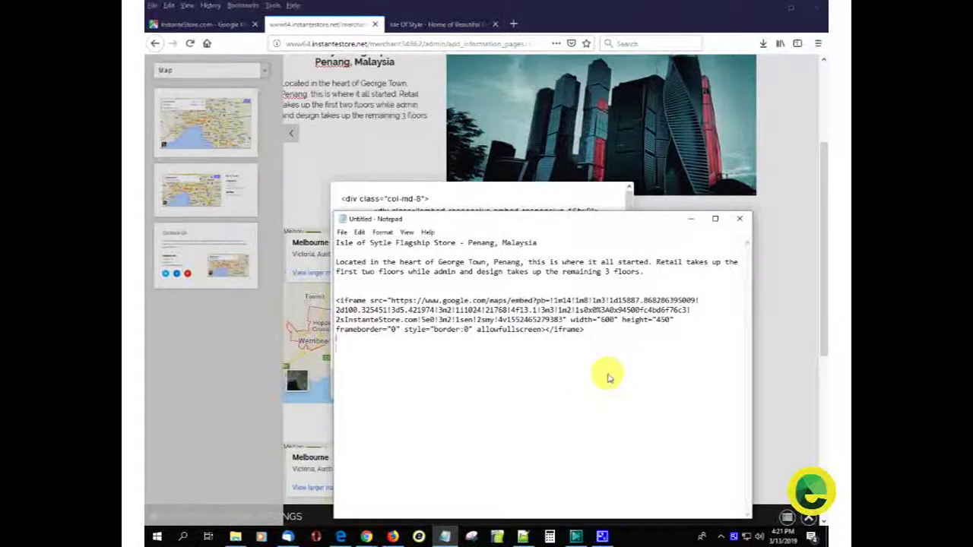
{"action": "key", "text": "Return"}
{"action": "key", "text": "Return"}
{"action": "type", "text": "<iframe scrolling=\"no\" marginheight=\"0\" marginwidth=\"0\" class=\"mg1\" src=\"https://maps.google.com/maps?q=Melbourne,+Victoria,+Australia&amp;hl=en&amp;sll=-7.981898,112.626504&amp;sspn=0.009084,0.016512&amp;oq=melbourne&amp;hnear=Melbourne+Victoria,+Australia&amp;t=m&amp;z=10&amp;output=embed\" width=\"100%\" height=\"400\" frameborder=\"0\"></iframe>"}
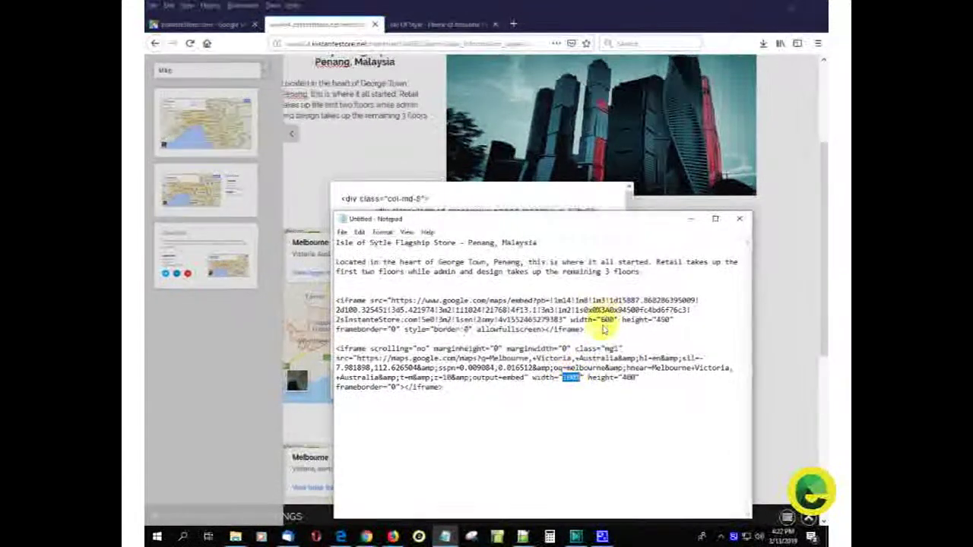
- Set the Google embed code's width to 100% and height to 400 in Notepad
{"action": "left_click_drag", "start_coordinate": [600, 320], "coordinate": [605, 321]}
{"action": "type", "text": "100%"}
{"action": "left_click_drag", "start_coordinate": [658, 321], "coordinate": [674, 321]}
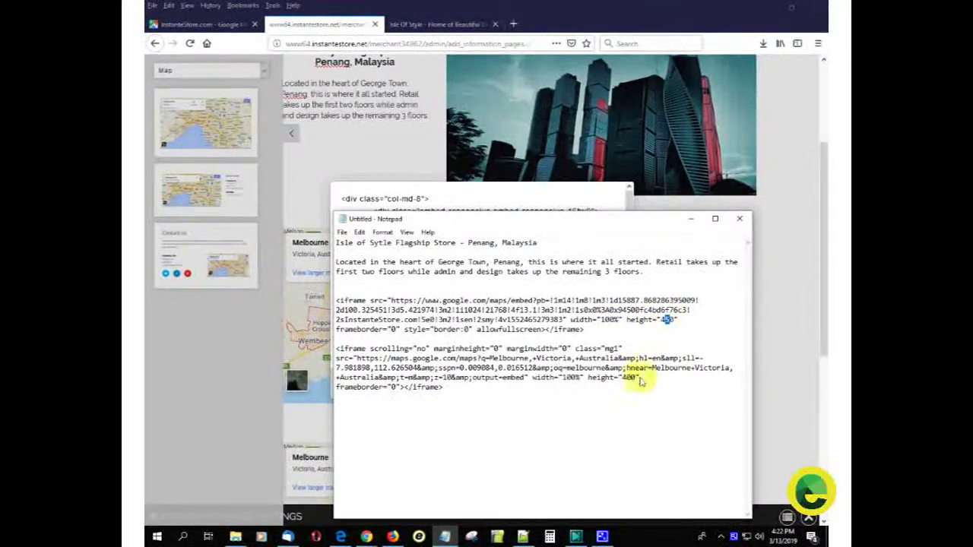
{"action": "type", "text": "400"}
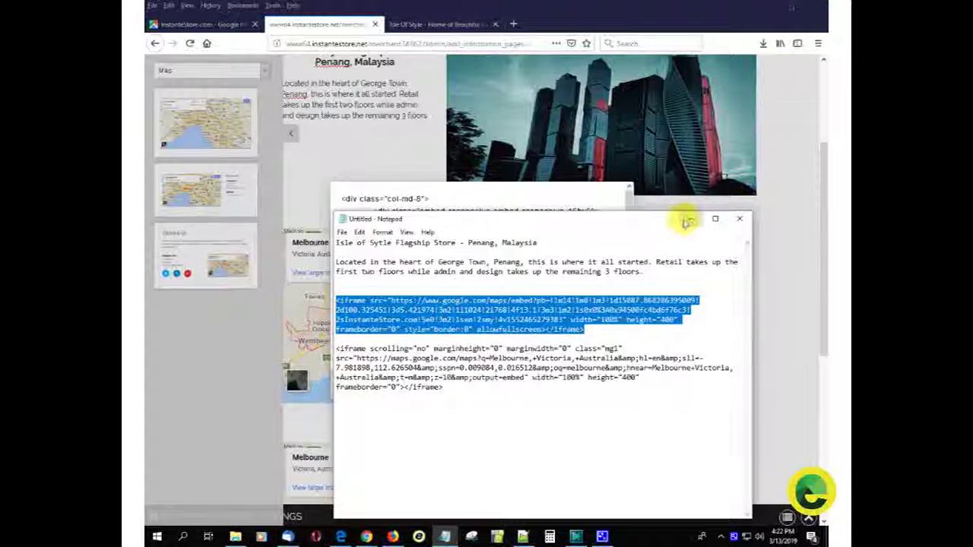
- Replace the Melbourne iframe in the upper map block's HTML with the edited Google embed code and apply it
{"action": "left_click", "coordinate": [690, 219]}
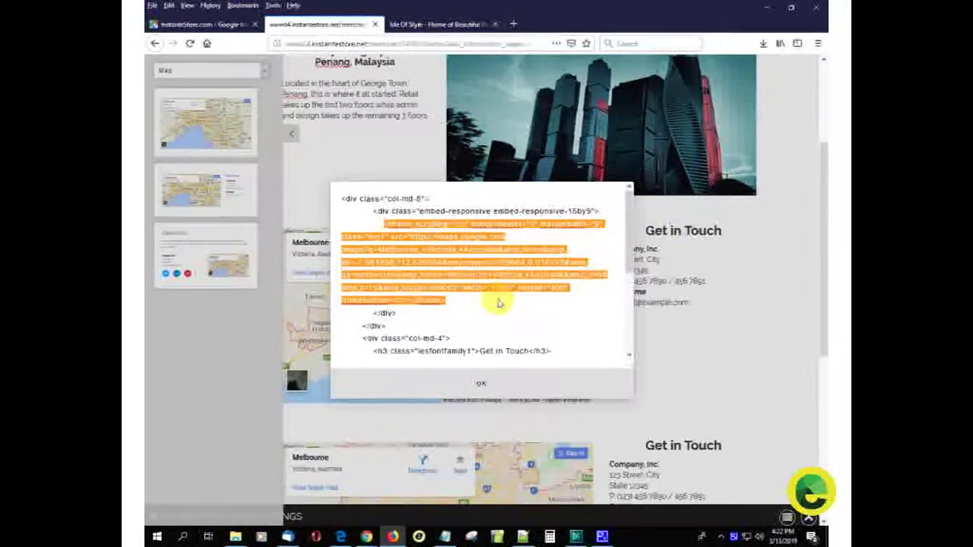
{"action": "key", "text": "ctrl+v"}
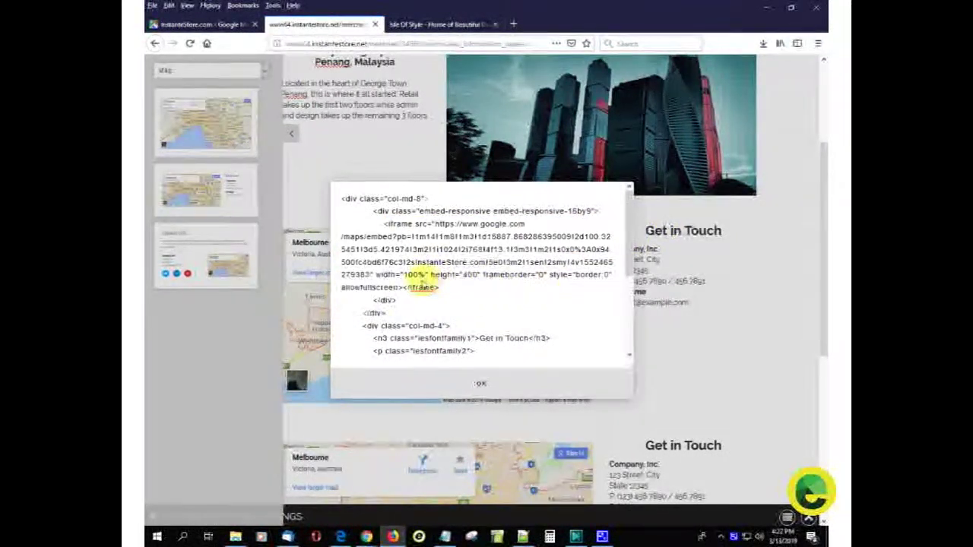
{"action": "left_click", "coordinate": [481, 384]}
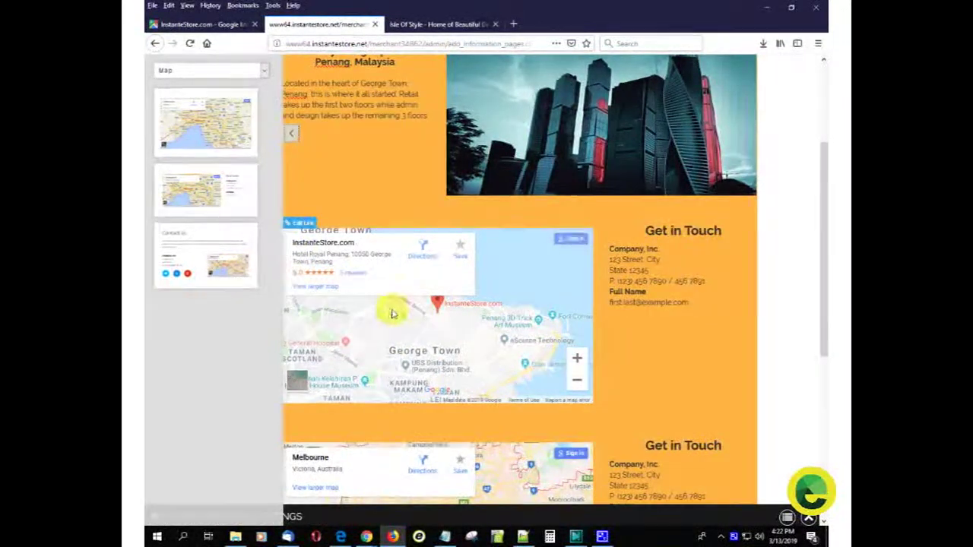
- Trim the InstanteStore.com embed code in Notepad to the bare map URL by removing the iframe markup, and copy the URL
{"action": "scroll", "coordinate": [434, 380], "scroll_direction": "down", "scroll_amount": 2}
{"action": "scroll", "coordinate": [434, 382], "scroll_direction": "down", "scroll_amount": 3}
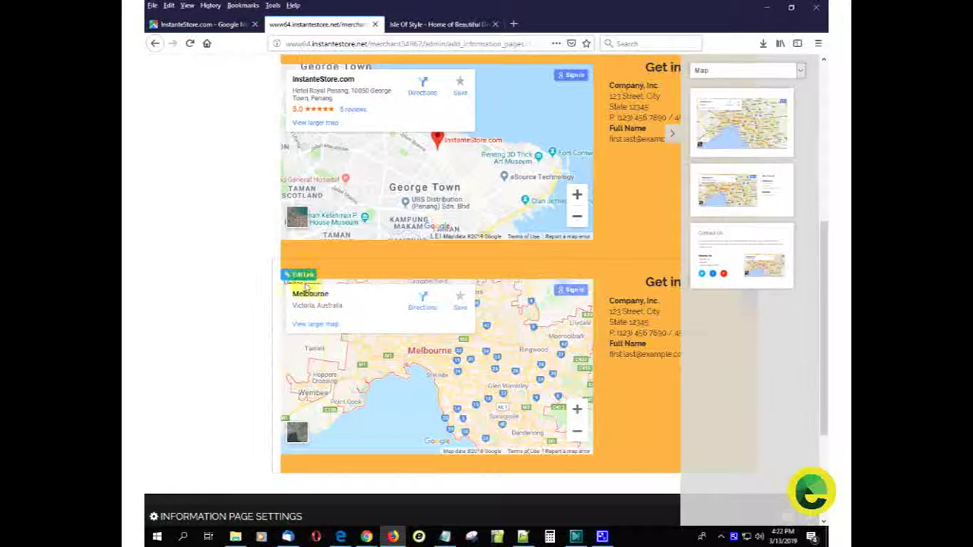
{"action": "left_click", "coordinate": [304, 277]}
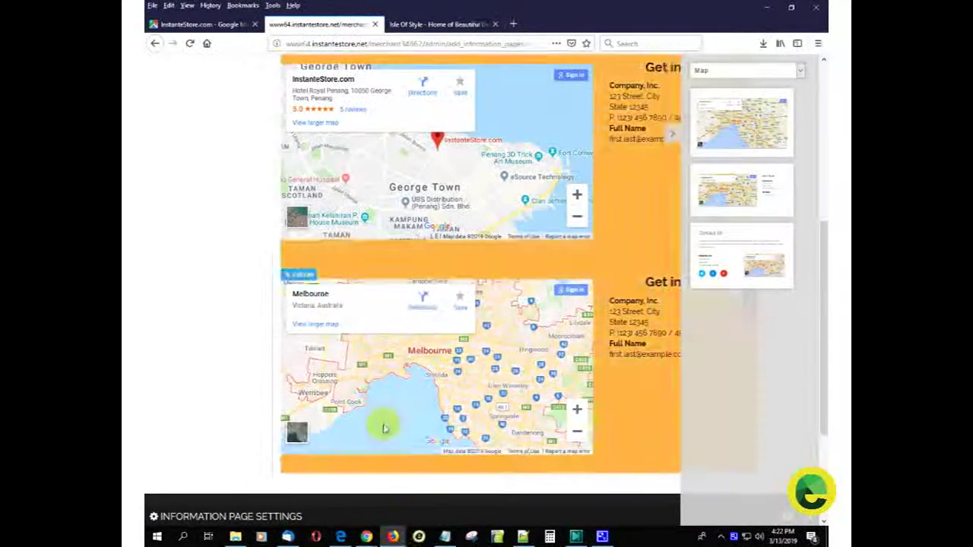
{"action": "mouse_move", "coordinate": [445, 539]}
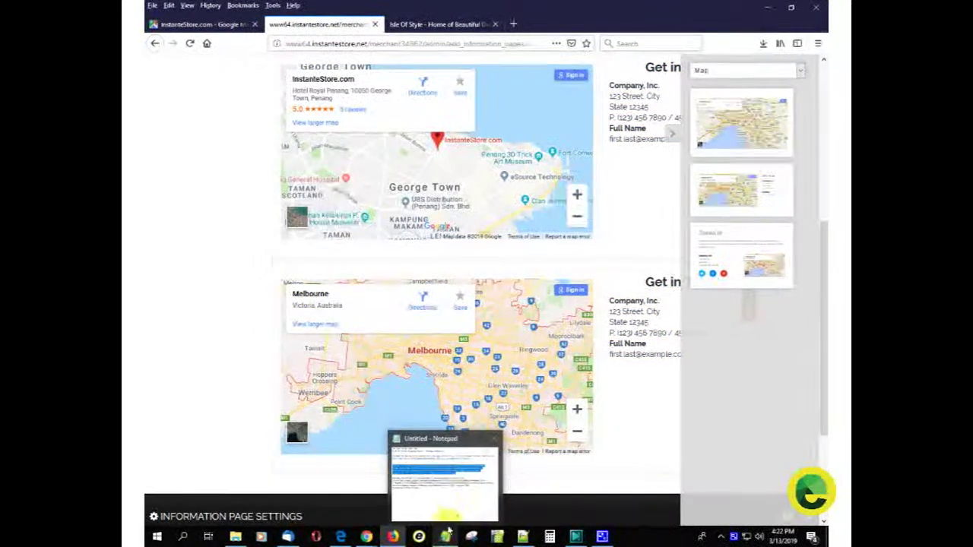
{"action": "left_click", "coordinate": [447, 503]}
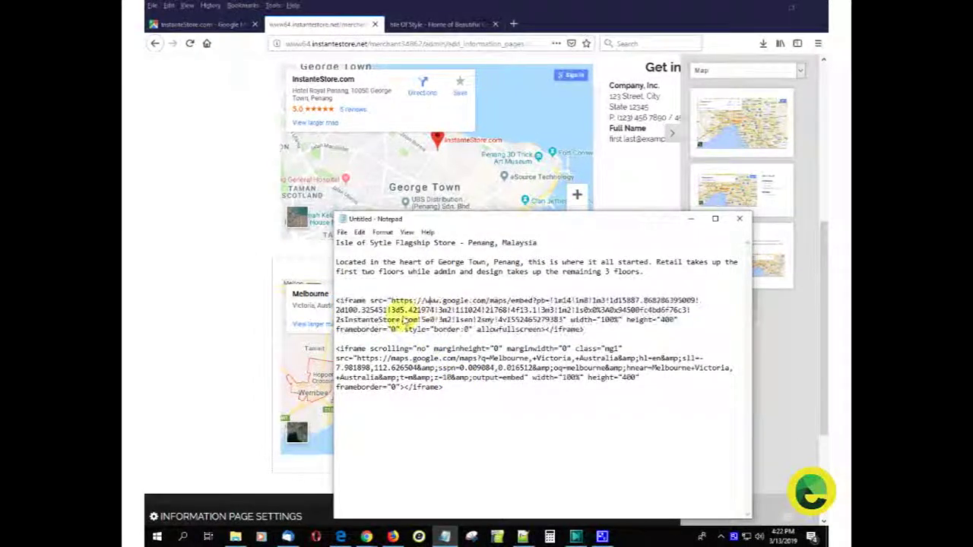
{"action": "left_click", "coordinate": [343, 302]}
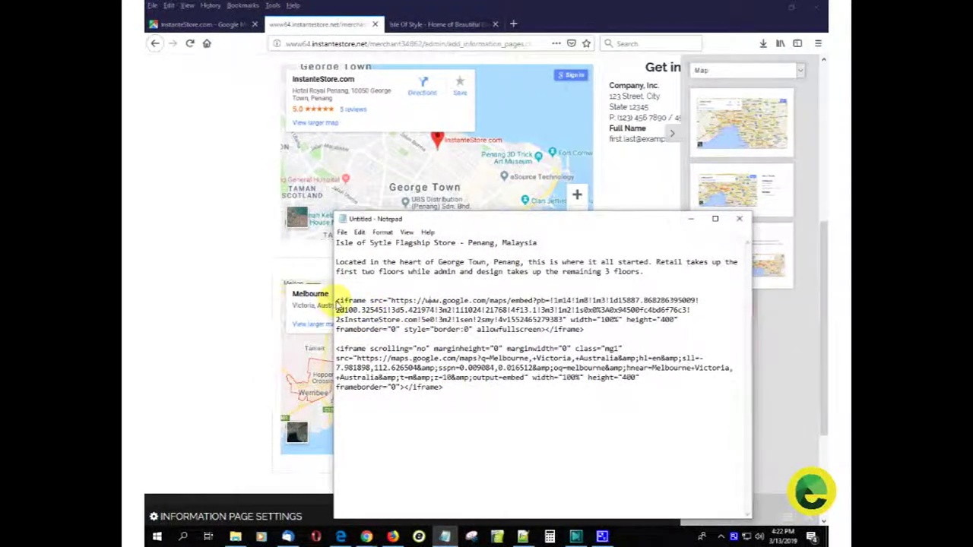
{"action": "left_click_drag", "start_coordinate": [339, 300], "coordinate": [392, 303]}
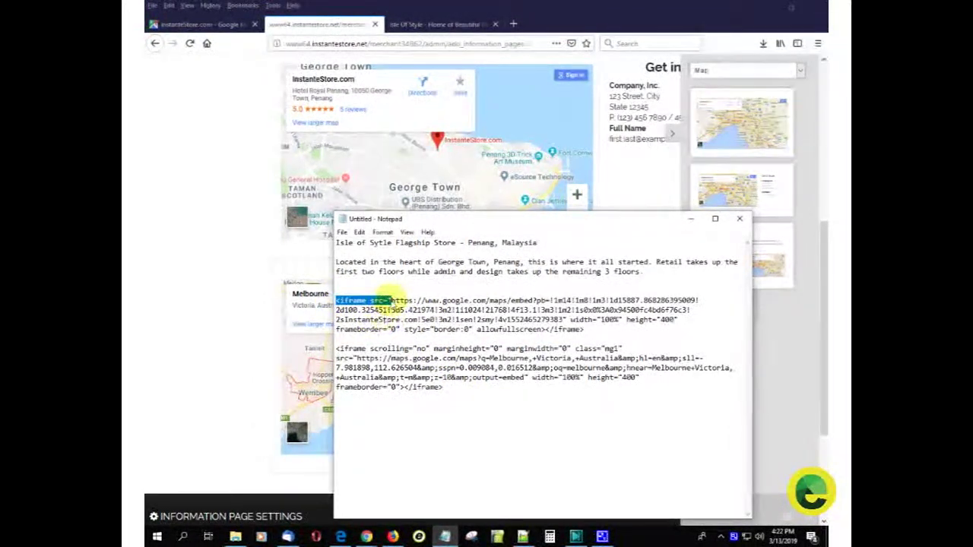
{"action": "key", "text": "BackSpace"}
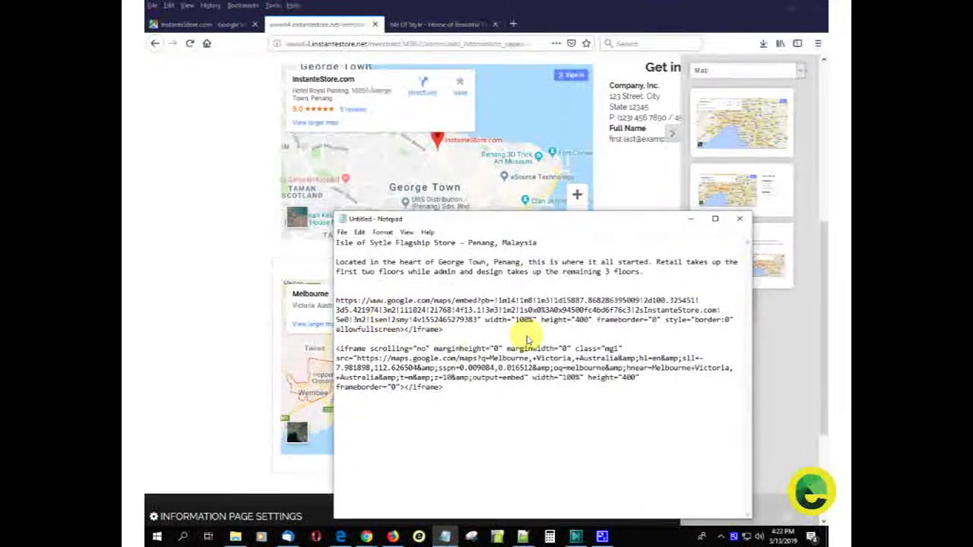
{"action": "left_click_drag", "start_coordinate": [451, 335], "coordinate": [478, 322]}
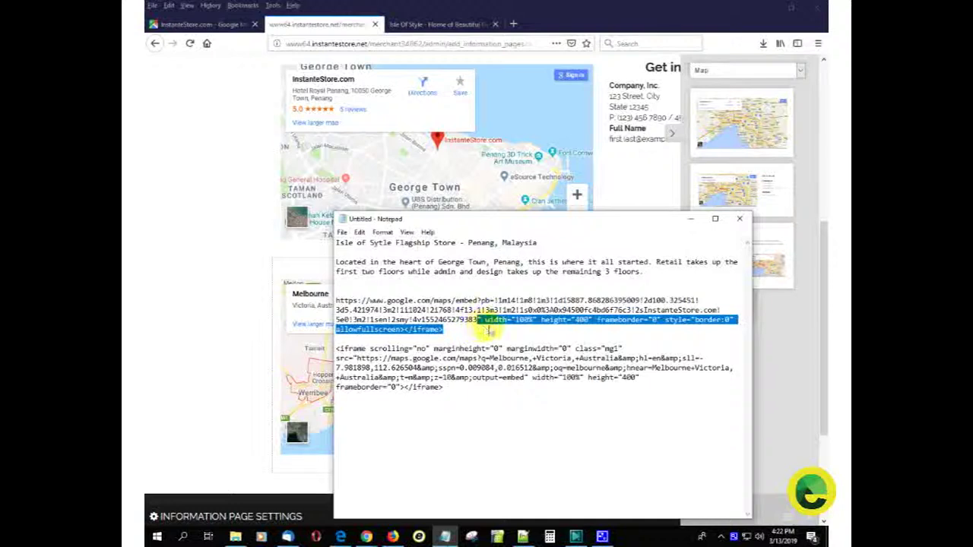
{"action": "key", "text": "Delete"}
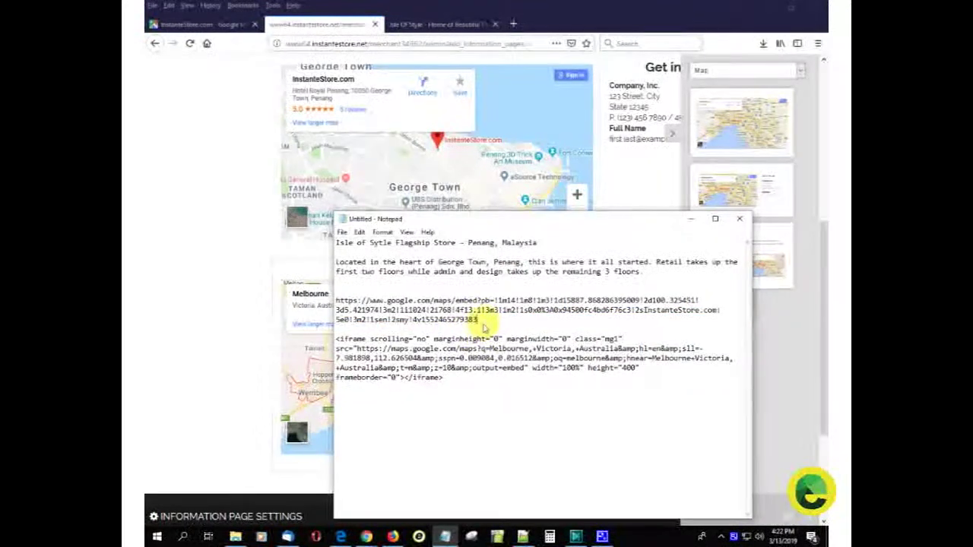
{"action": "left_click_drag", "start_coordinate": [481, 324], "coordinate": [391, 315]}
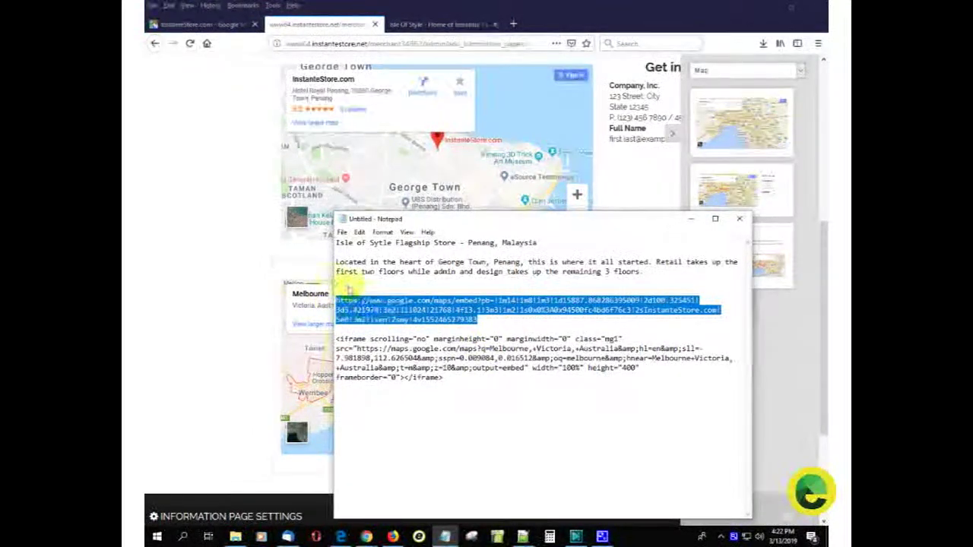
- Replace the link of the lower Melbourne map with the copied InstanteStore.com embed URL
{"action": "left_click", "coordinate": [307, 281]}
{"action": "mouse_move", "coordinate": [304, 278]}
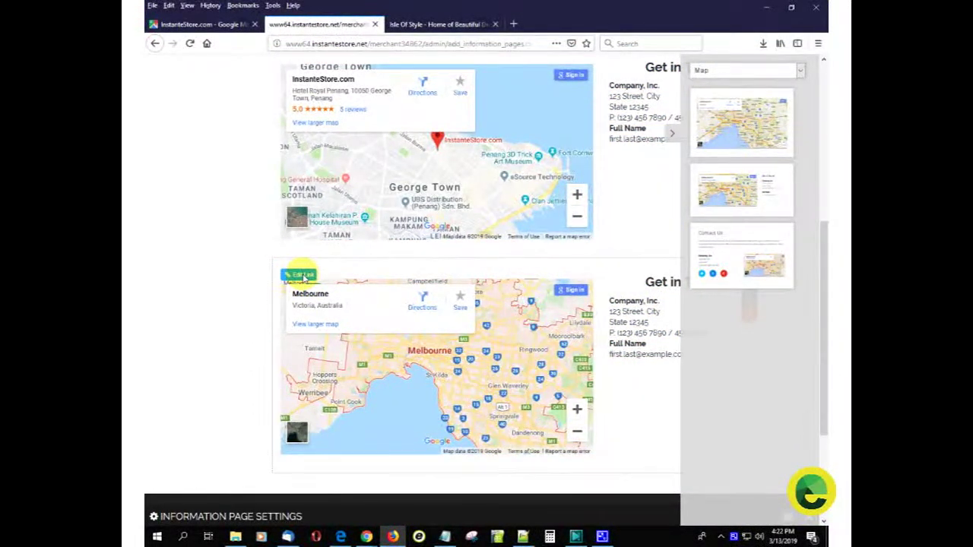
{"action": "left_click", "coordinate": [303, 276]}
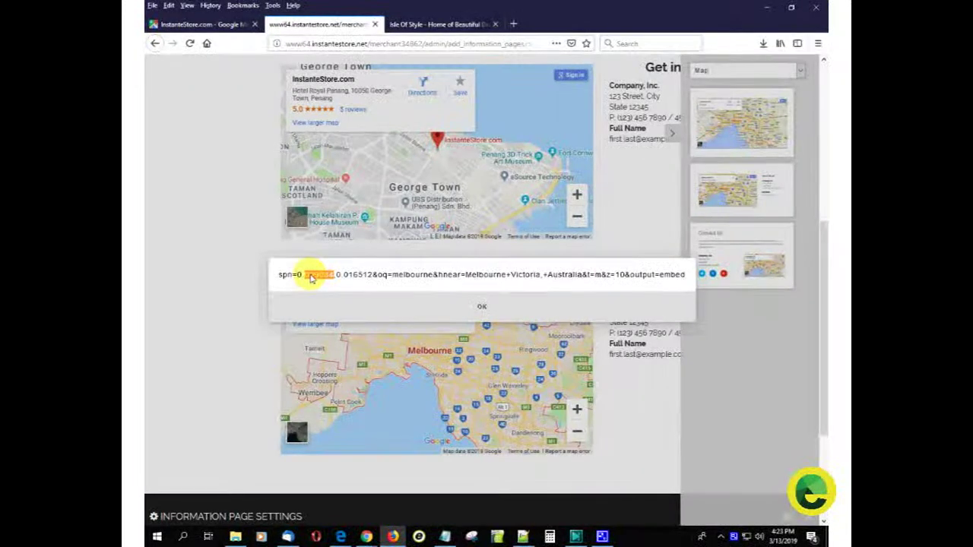
{"action": "key", "text": "ctrl+a"}
{"action": "key", "text": "End"}
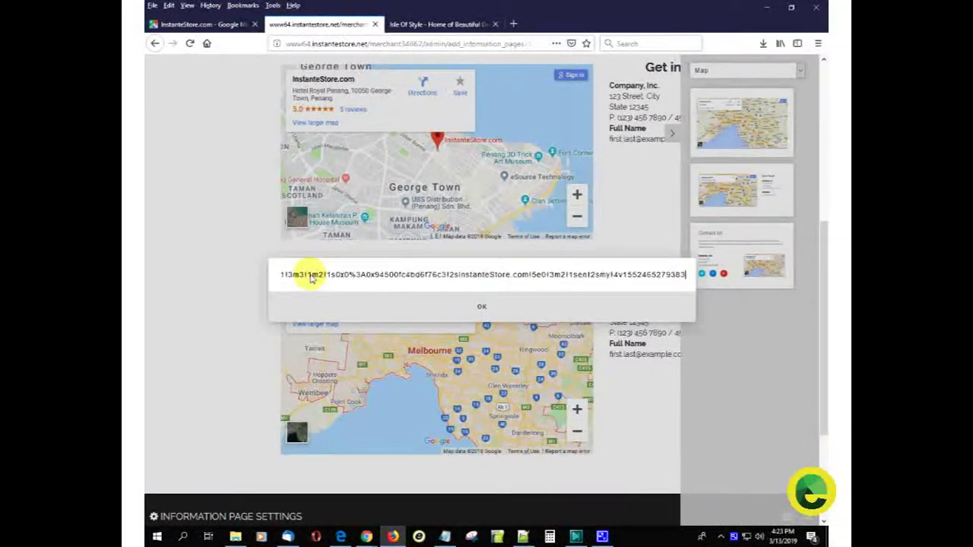
{"action": "left_click", "coordinate": [482, 308]}
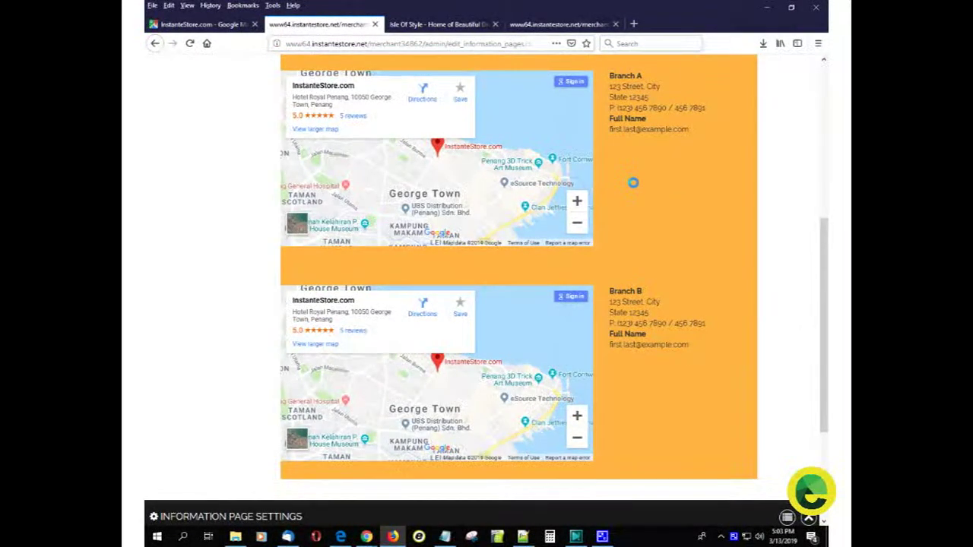
- Move the Branch A map block below the Branch B block
{"action": "scroll", "coordinate": [632, 180], "scroll_direction": "up", "scroll_amount": 1}
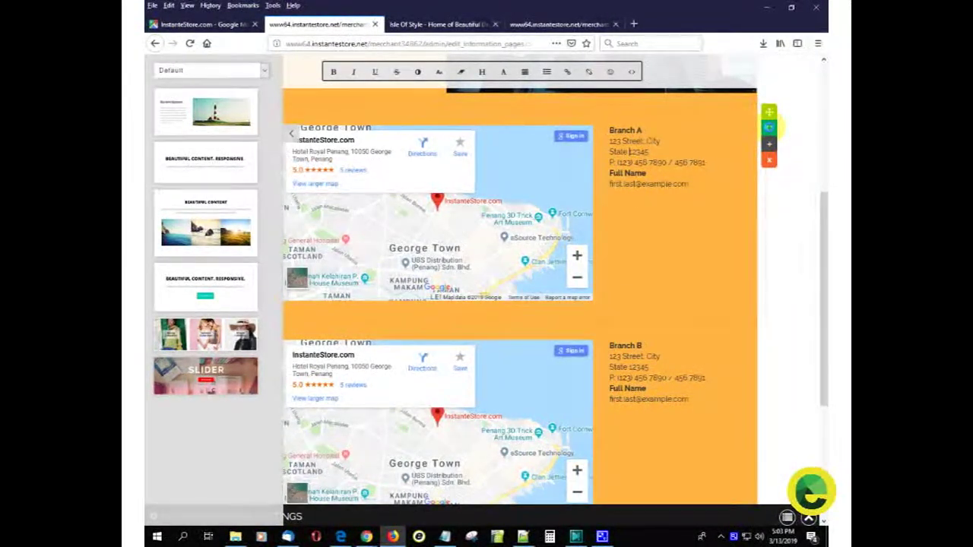
{"action": "left_click", "coordinate": [768, 111]}
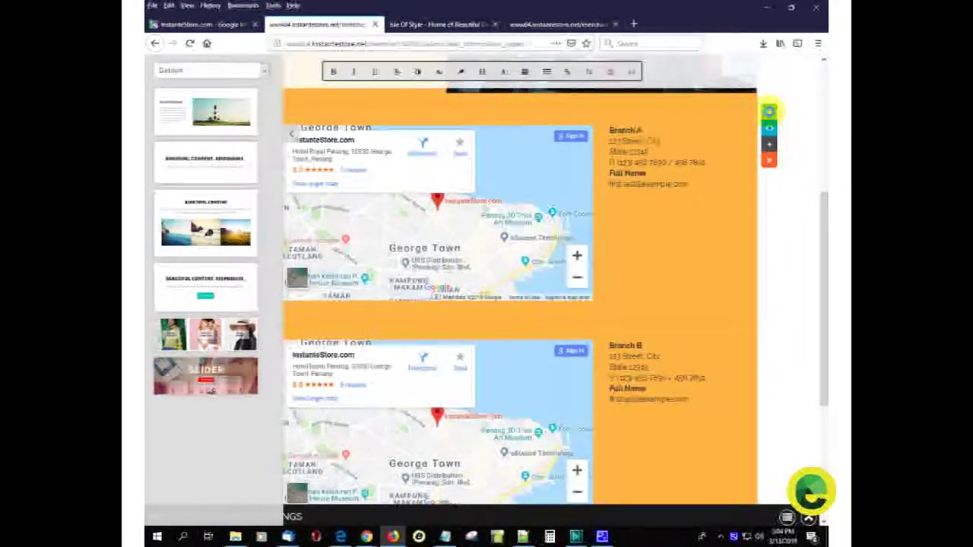
{"action": "left_click_drag", "start_coordinate": [768, 111], "coordinate": [747, 333]}
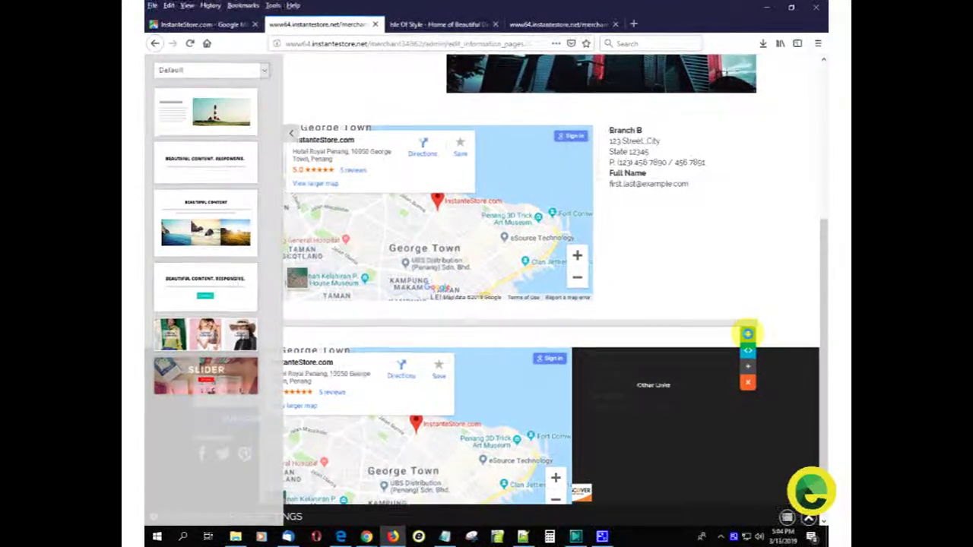
{"action": "left_click_drag", "start_coordinate": [747, 333], "coordinate": [747, 332]}
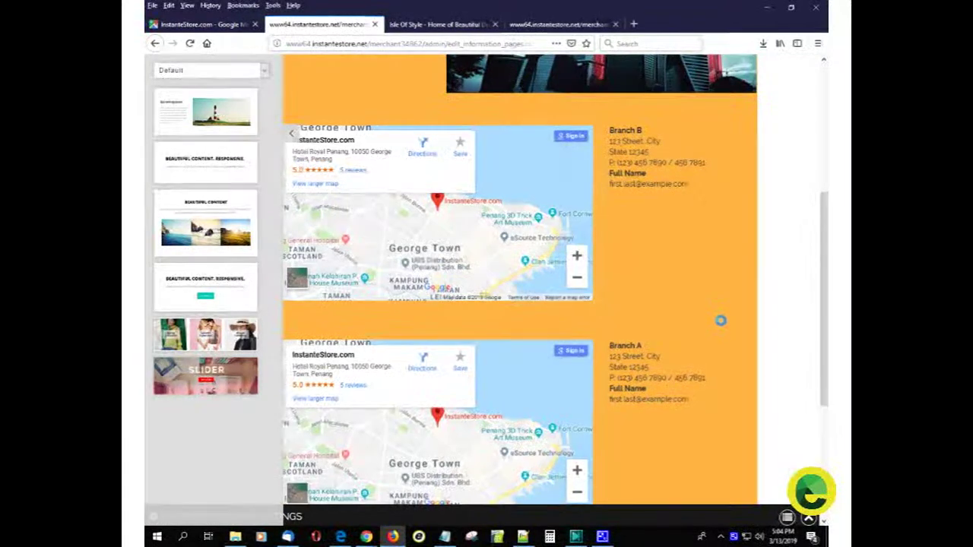
- Move the Branch B map block above the flagship store block
{"action": "scroll", "coordinate": [720, 321], "scroll_direction": "up", "scroll_amount": 3}
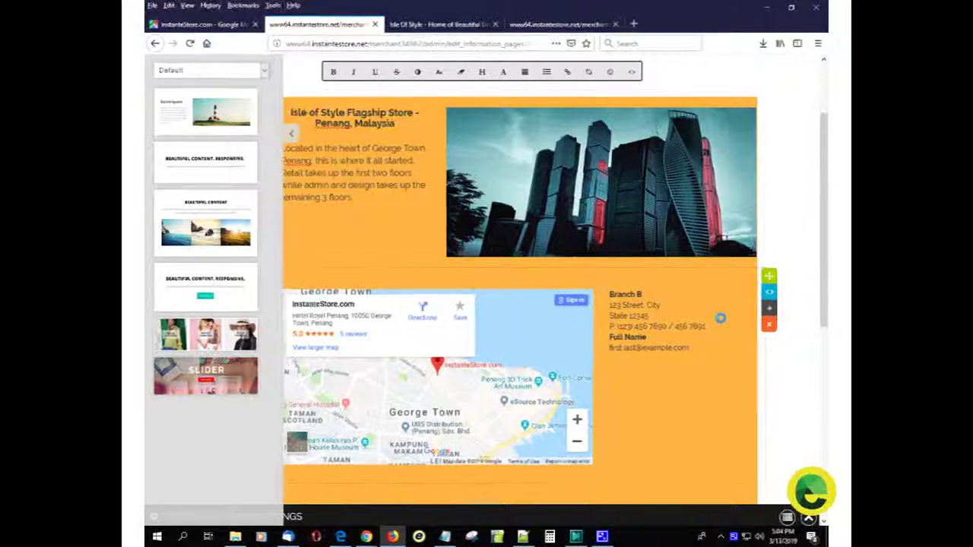
{"action": "scroll", "coordinate": [718, 312], "scroll_direction": "up", "scroll_amount": 1}
{"action": "left_click_drag", "start_coordinate": [770, 331], "coordinate": [762, 220]}
{"action": "scroll", "coordinate": [793, 228], "scroll_direction": "down", "scroll_amount": 5}
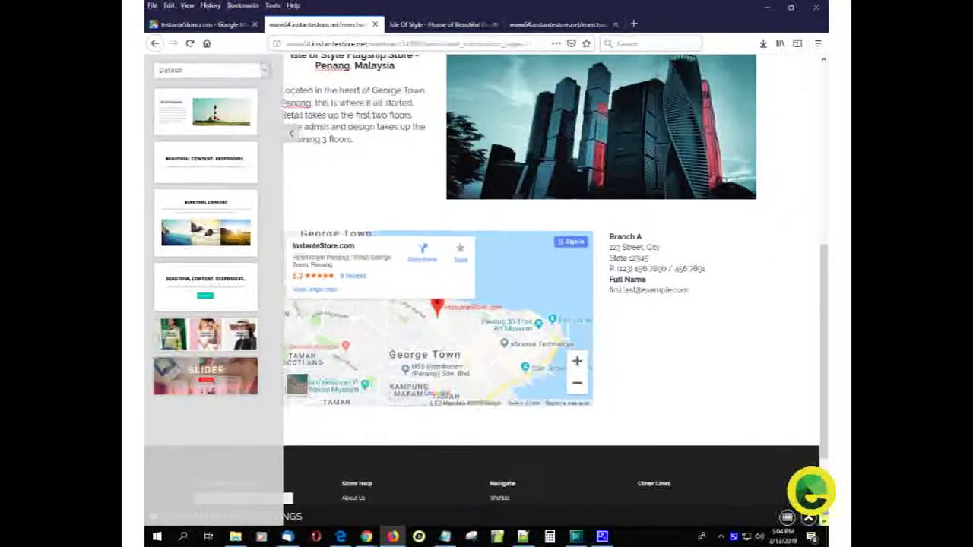
- Open the information page settings and review the title bar text, search engine description and info menu display option
{"action": "left_click", "coordinate": [808, 517]}
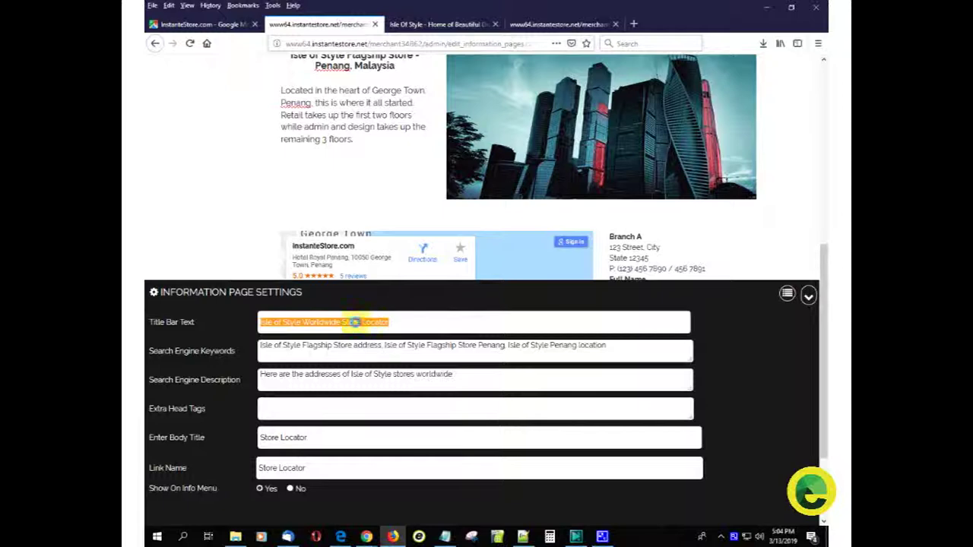
{"action": "left_click_drag", "start_coordinate": [365, 378], "coordinate": [250, 379]}
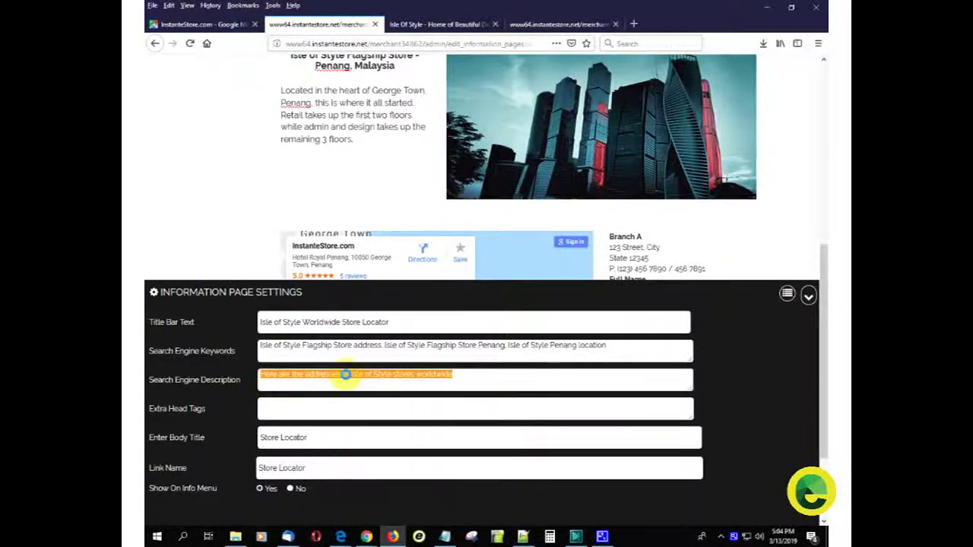
{"action": "left_click", "coordinate": [292, 488]}
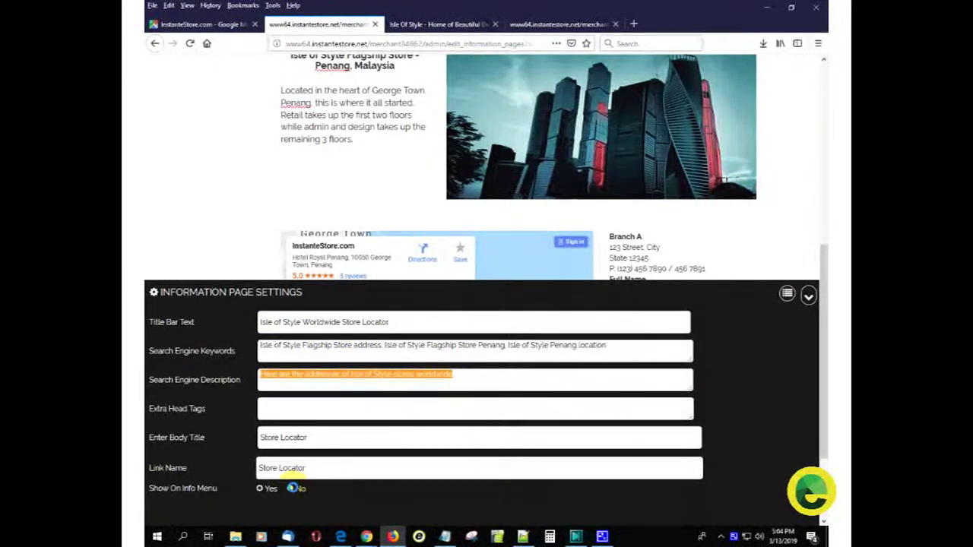
- Keep the Store Locator page shown on the info menu, and save and publish the page
{"action": "left_click", "coordinate": [315, 464]}
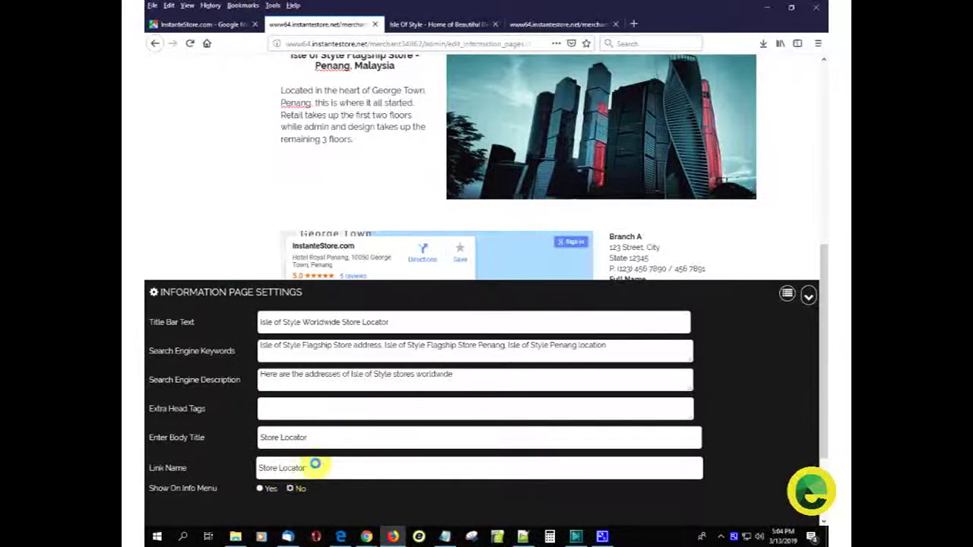
{"action": "left_click_drag", "start_coordinate": [316, 464], "coordinate": [257, 465]}
{"action": "left_click", "coordinate": [259, 488]}
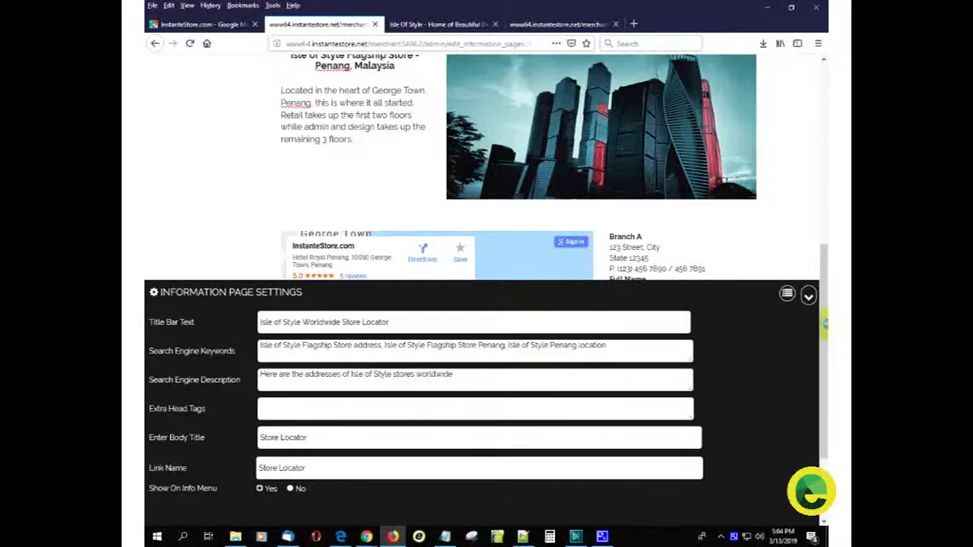
{"action": "scroll", "coordinate": [823, 228], "scroll_direction": "up", "scroll_amount": 5}
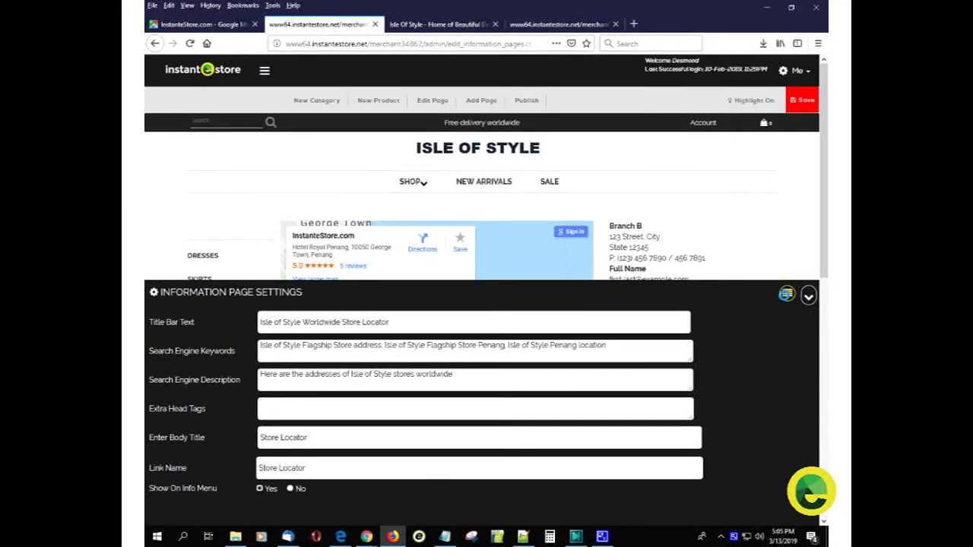
{"action": "left_click", "coordinate": [804, 100]}
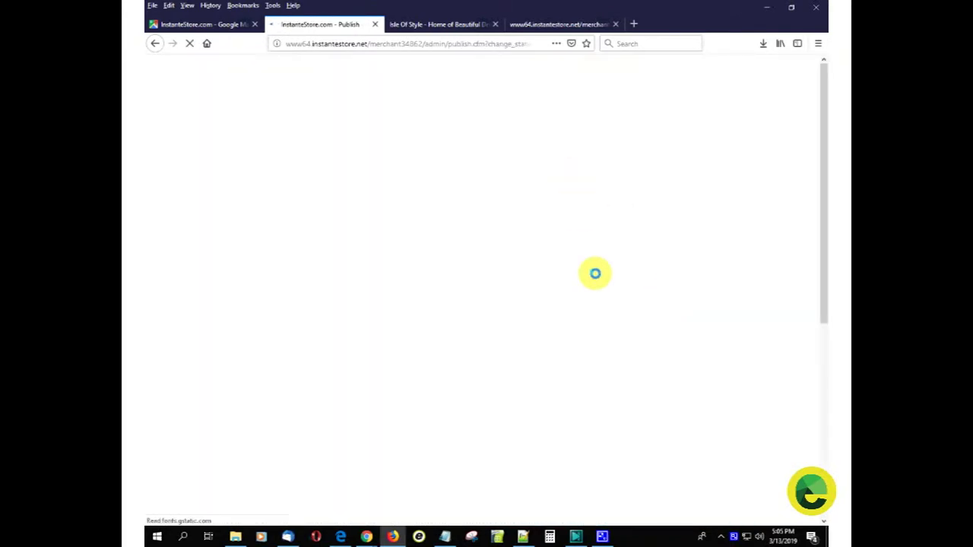
- Refresh the live storefront, open the Store Locator page from the footer's Other Links, and review its maps, flagship and branch blocks
{"action": "left_click", "coordinate": [464, 25]}
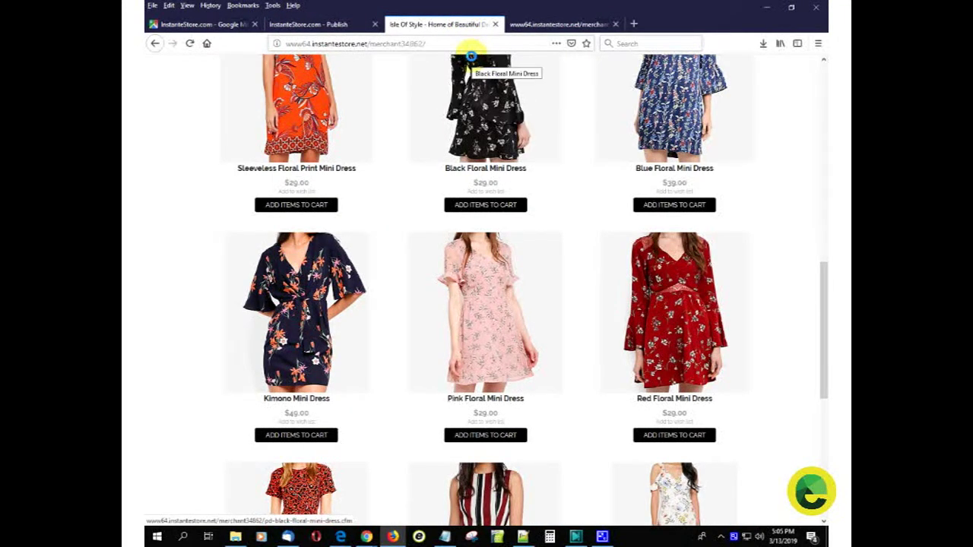
{"action": "key", "text": "F5"}
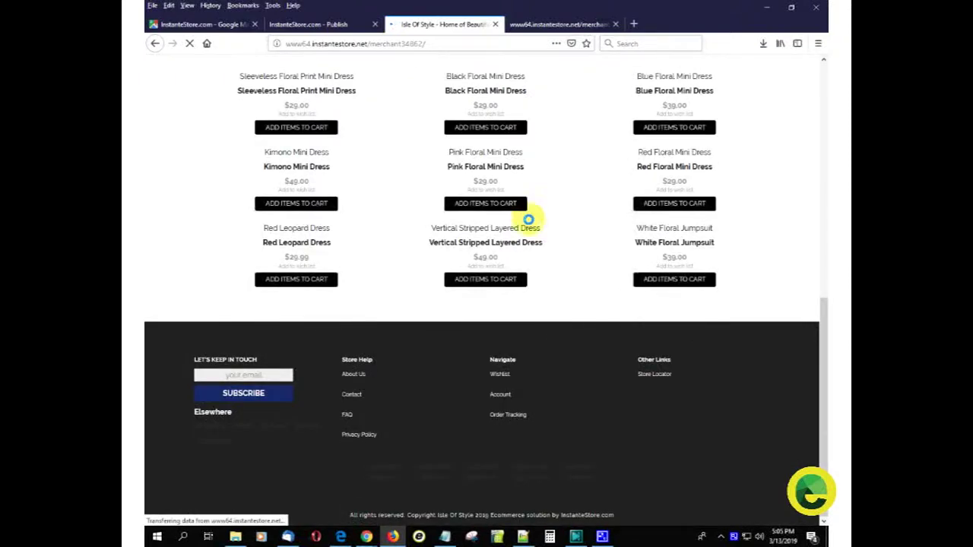
{"action": "scroll", "coordinate": [690, 441], "scroll_direction": "down", "scroll_amount": 5}
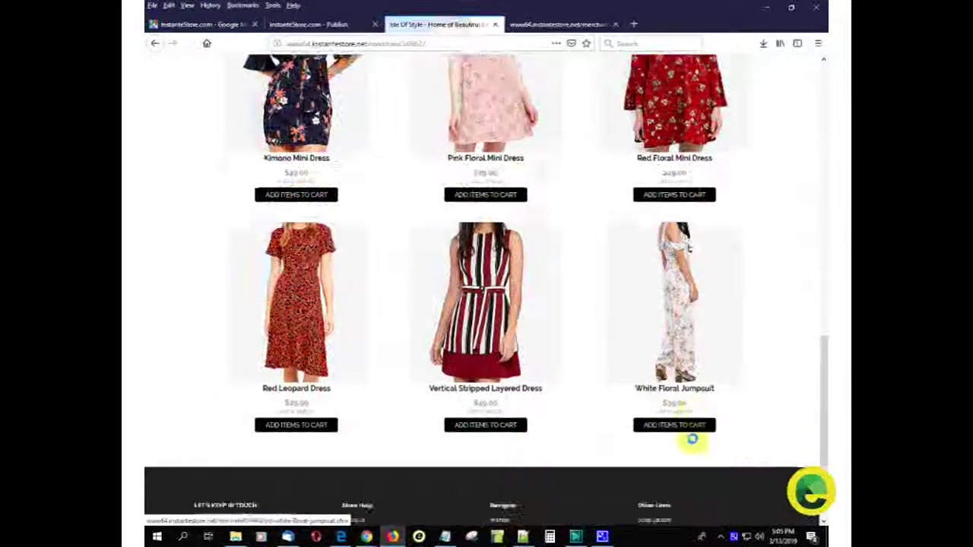
{"action": "left_click", "coordinate": [655, 377]}
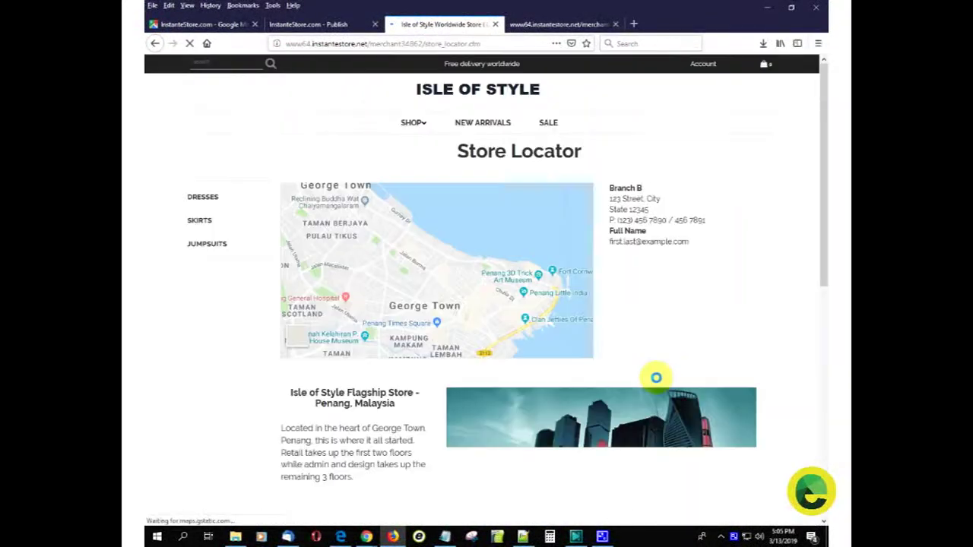
{"action": "scroll", "coordinate": [690, 361], "scroll_direction": "down", "scroll_amount": 5}
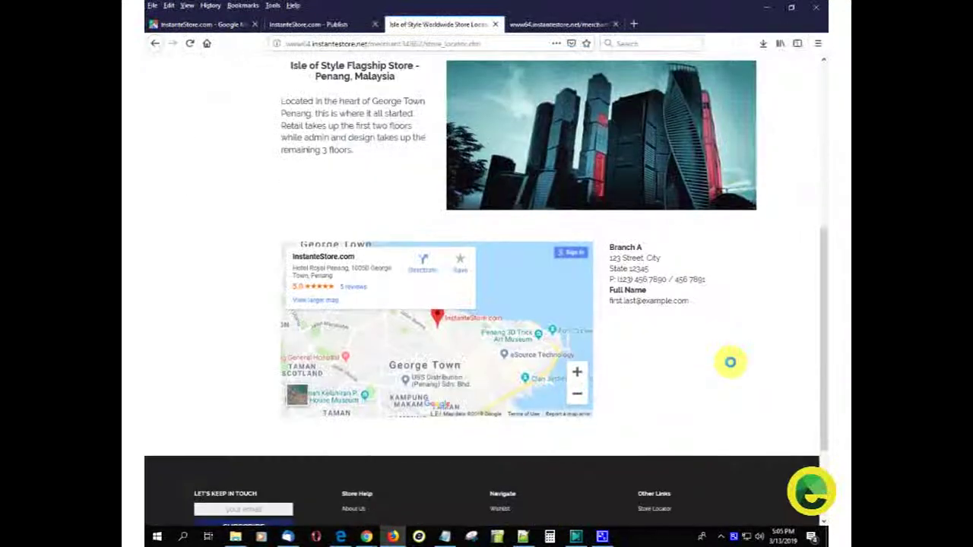
{"action": "scroll", "coordinate": [730, 363], "scroll_direction": "up", "scroll_amount": 3}
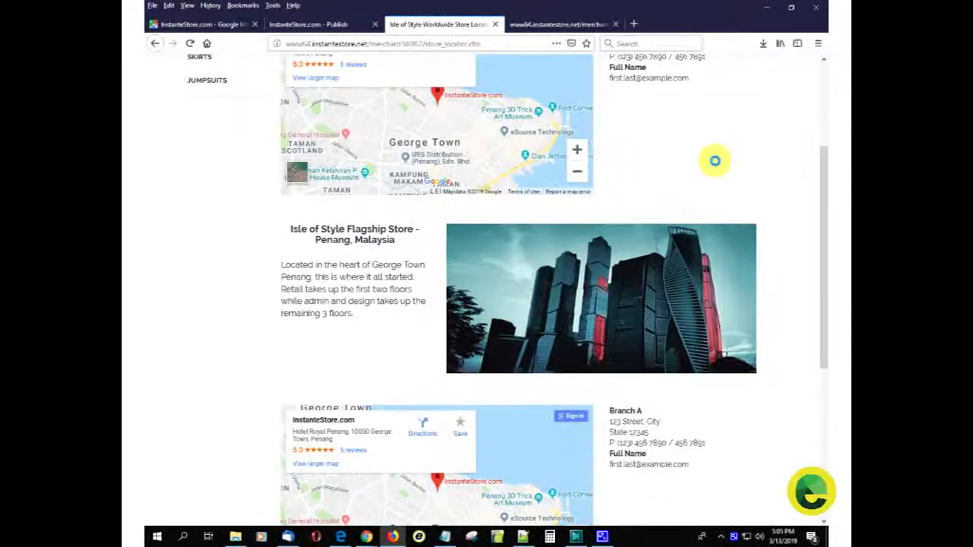